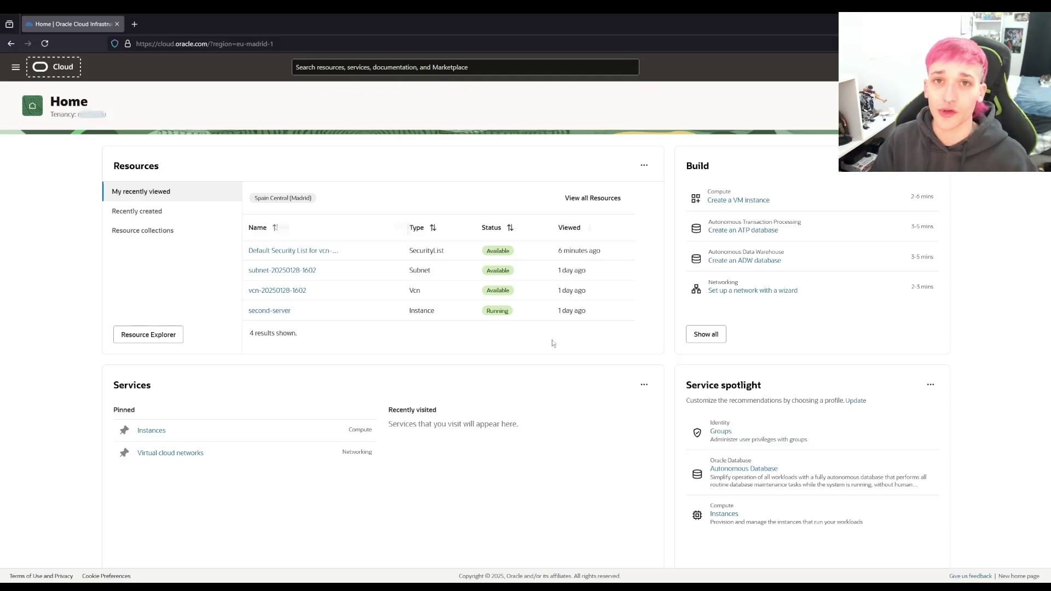
Open the form for creating a compute instance and review its Add SSH keys section.
scroll(564, 315, "down", 3)
scroll(520, 339, "up", 3)
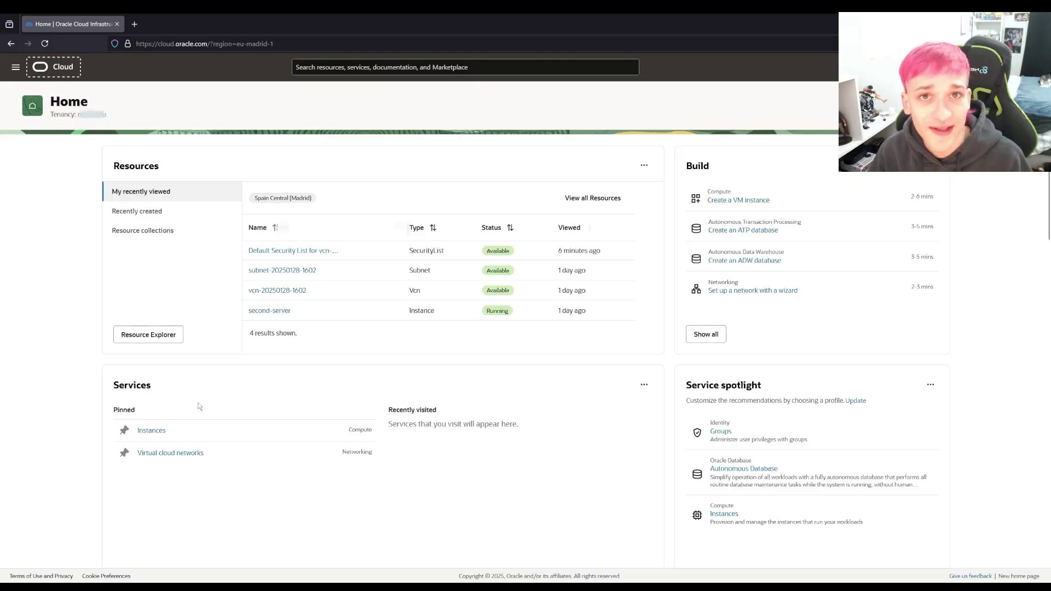
left_click(152, 431)
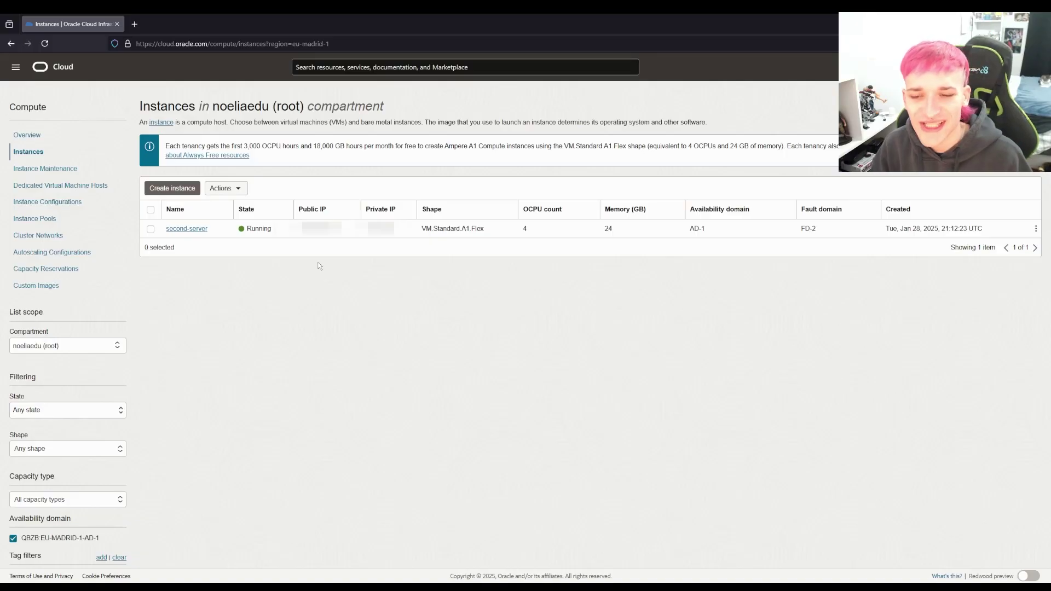
left_click(173, 188)
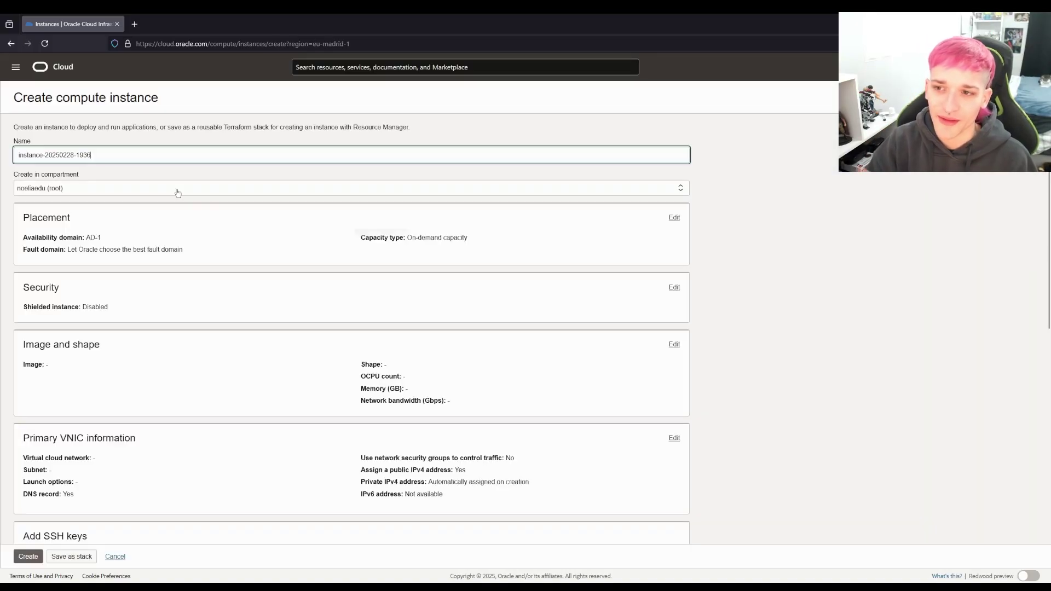
scroll(261, 252, "down", 4)
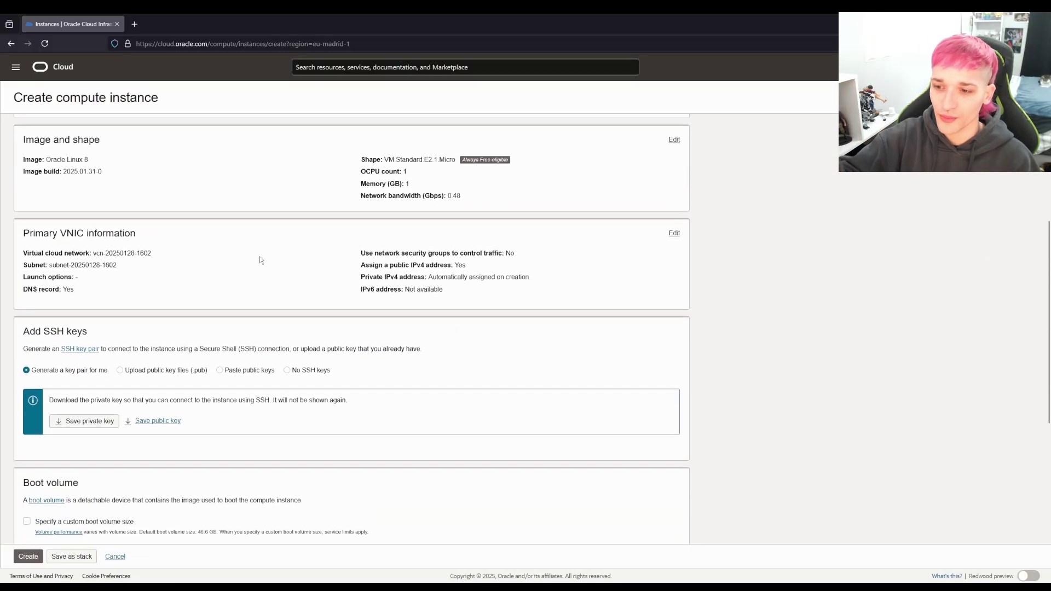
scroll(260, 260, "down", 2)
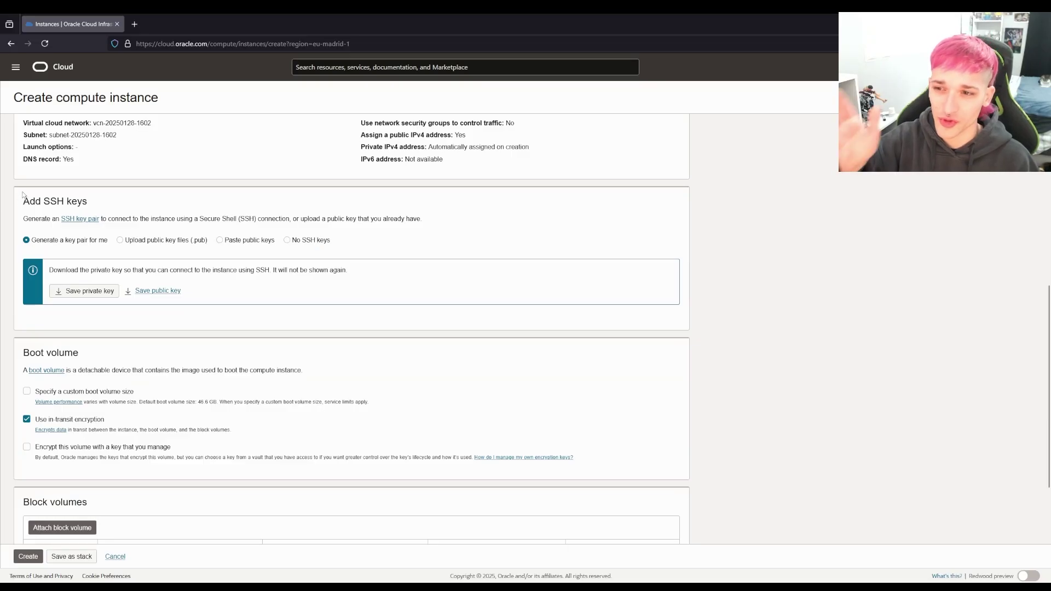
left_click_drag(23, 195, 389, 296)
left_click(389, 297)
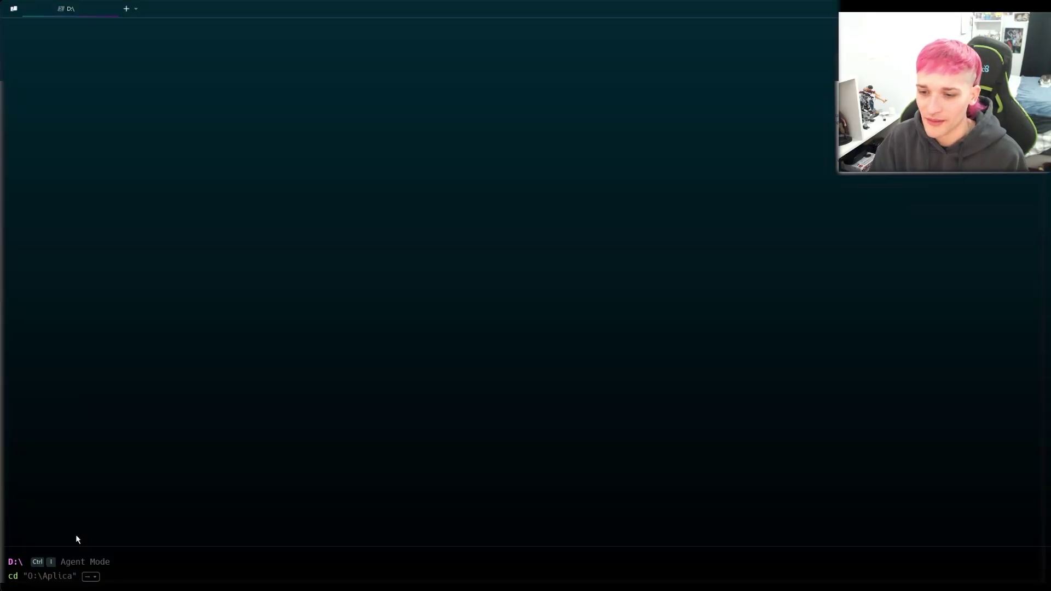
In the Warp terminal, change to the D:\SERVER\ directory and list its files to find the SSH keys.
type("D:")
key("Right")
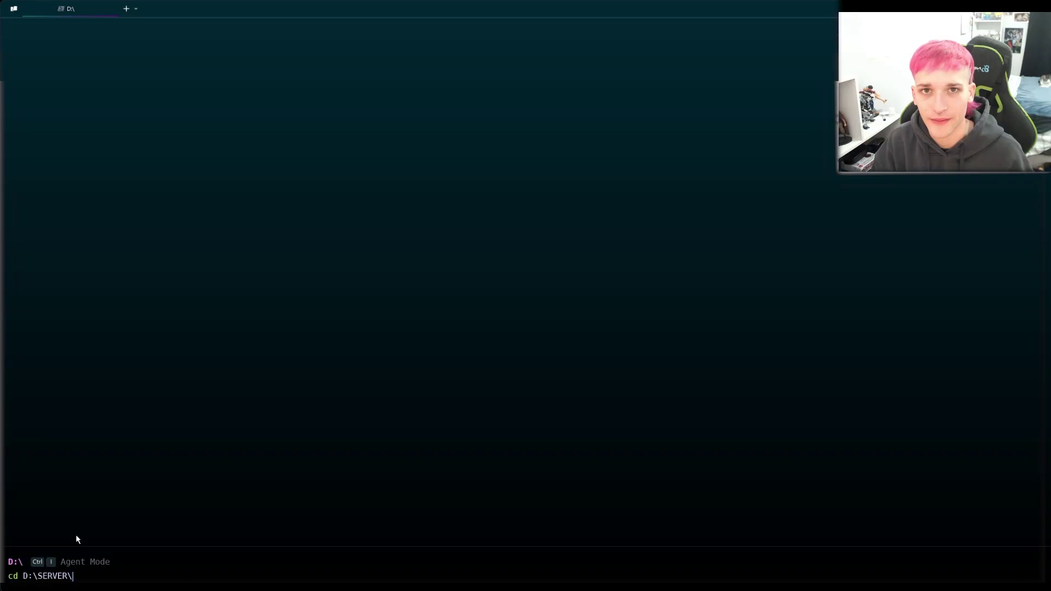
key("Return")
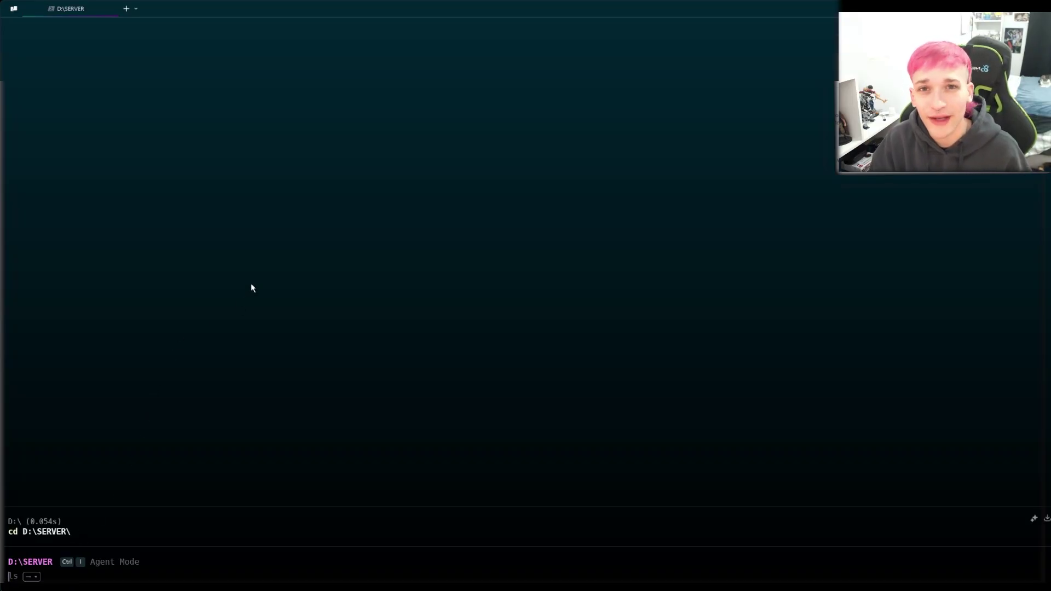
type("ls")
key("Return")
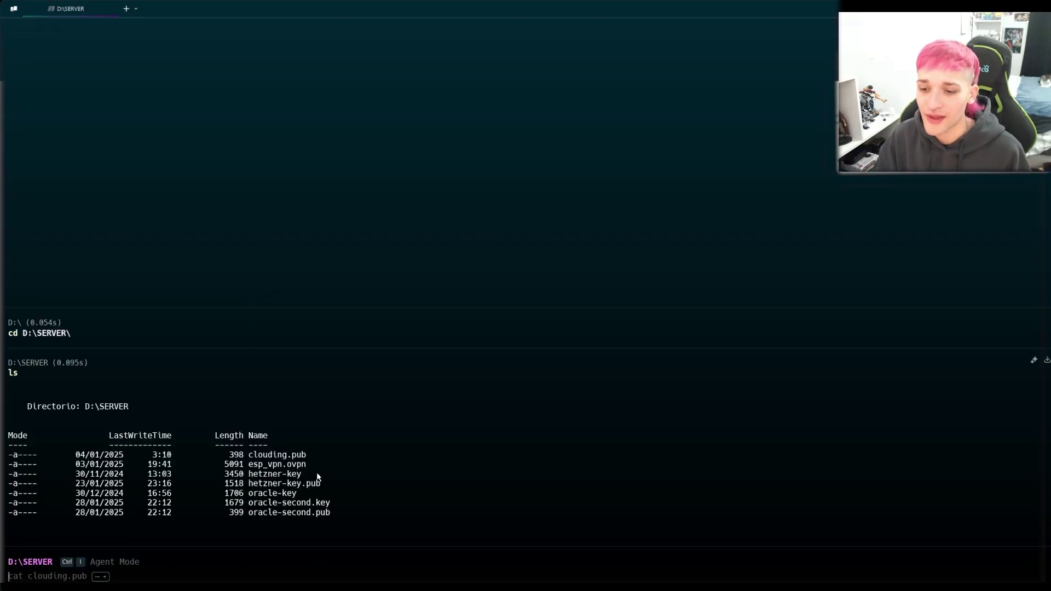
left_click_drag(317, 474, 207, 477)
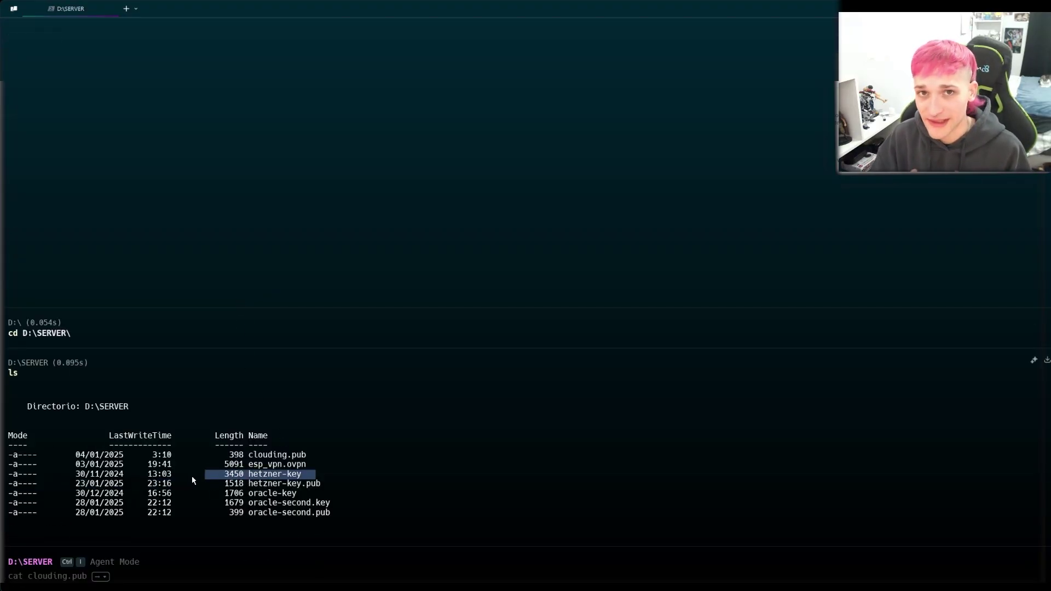
left_click_drag(306, 495, 149, 495)
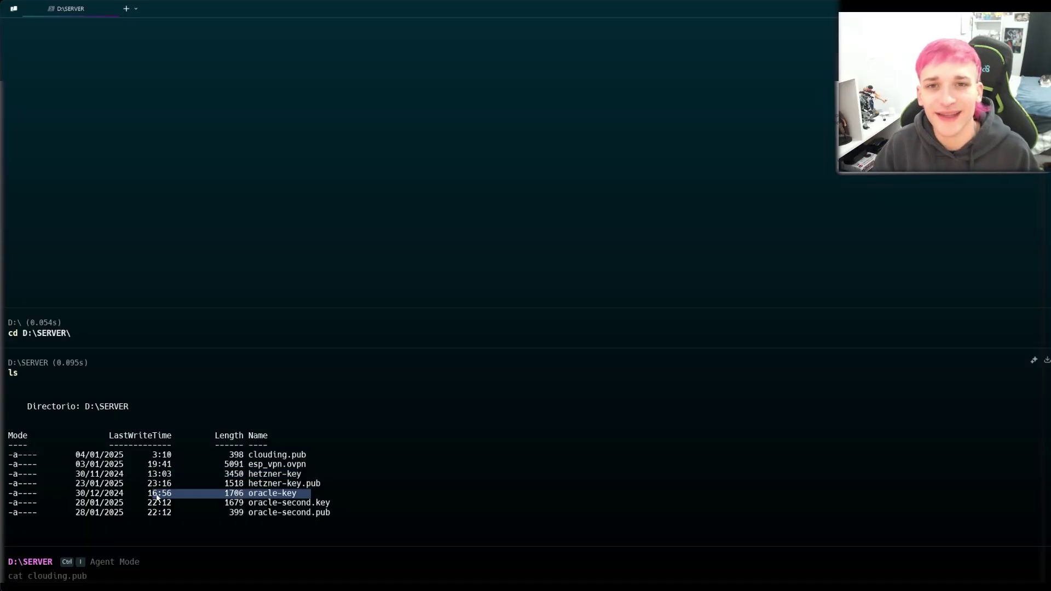
Clear the terminal and connect to the server as root over SSH with the oracle-second.key file.
left_click(123, 564)
key("ctrl+i")
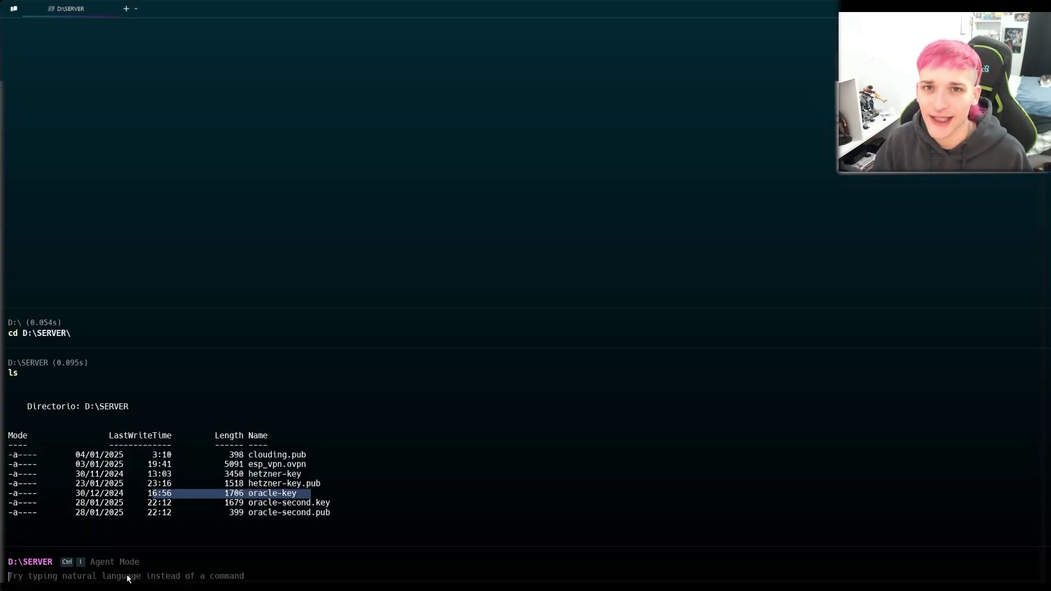
type("clear")
key("Return")
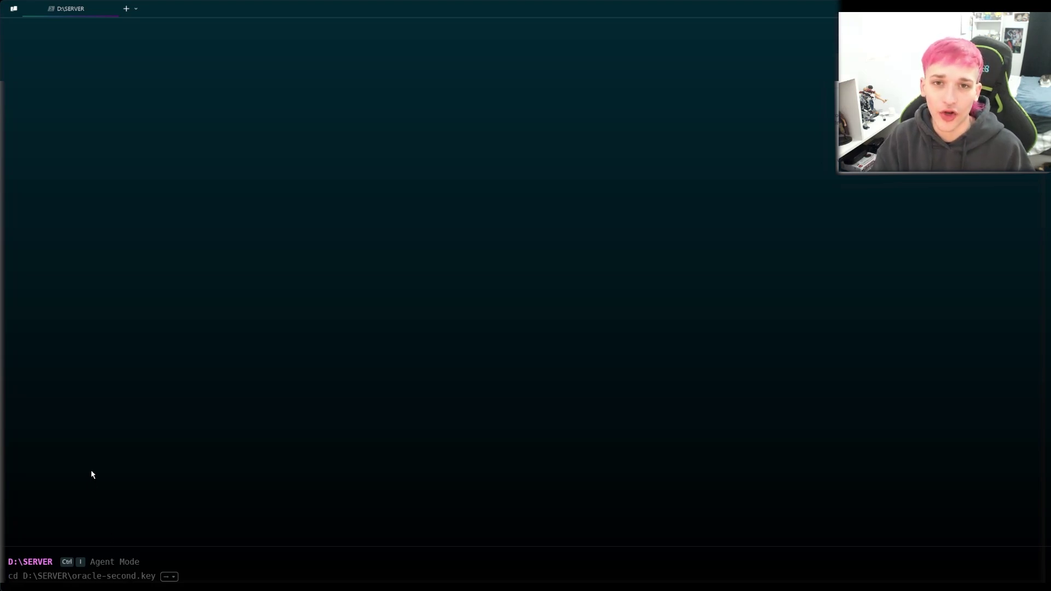
type("ssh")
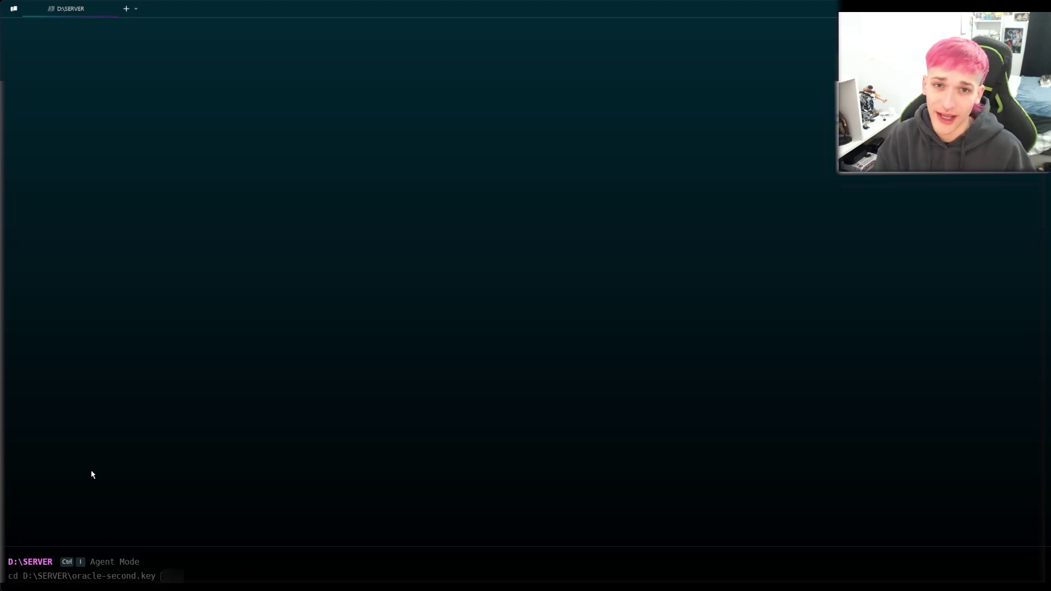
key("Right")
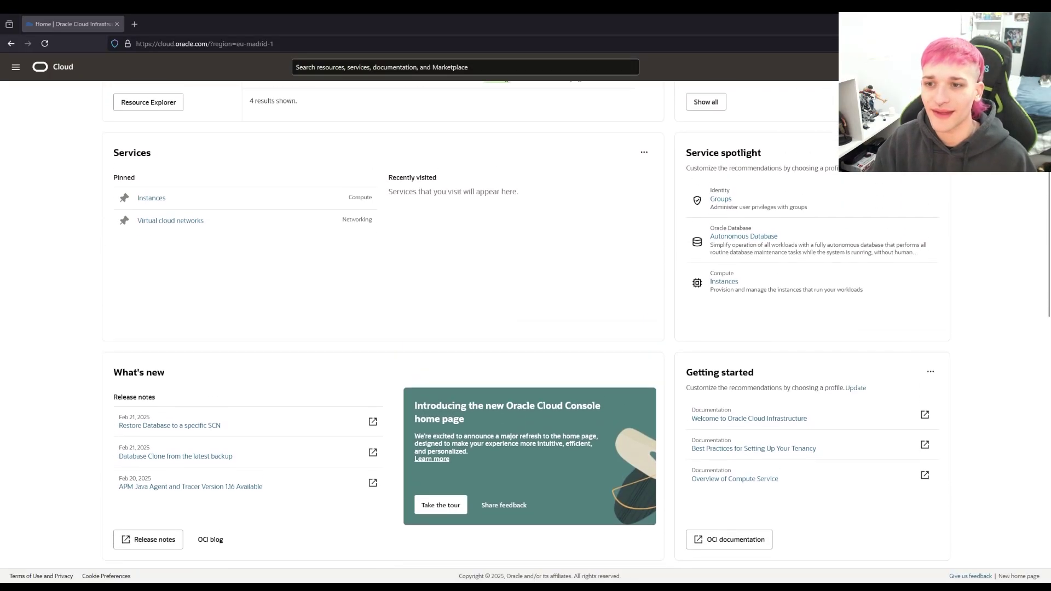
Switch to the Oracle Cloud console and look over its home page and the compute instances list.
scroll(525, 325, "up", 1)
scroll(525, 325, "down", 1)
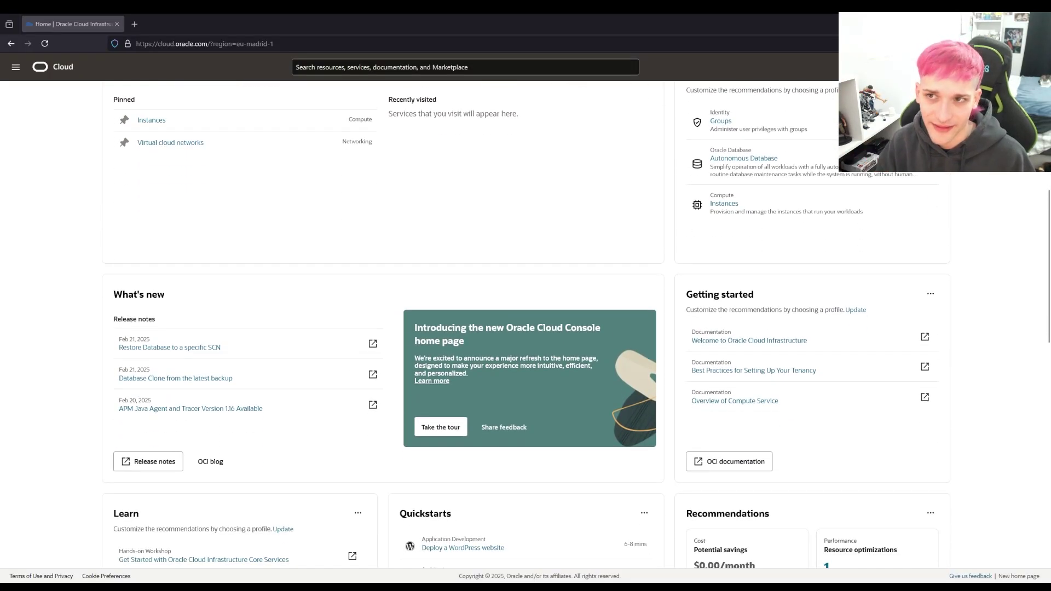
scroll(159, 264, "up", 2)
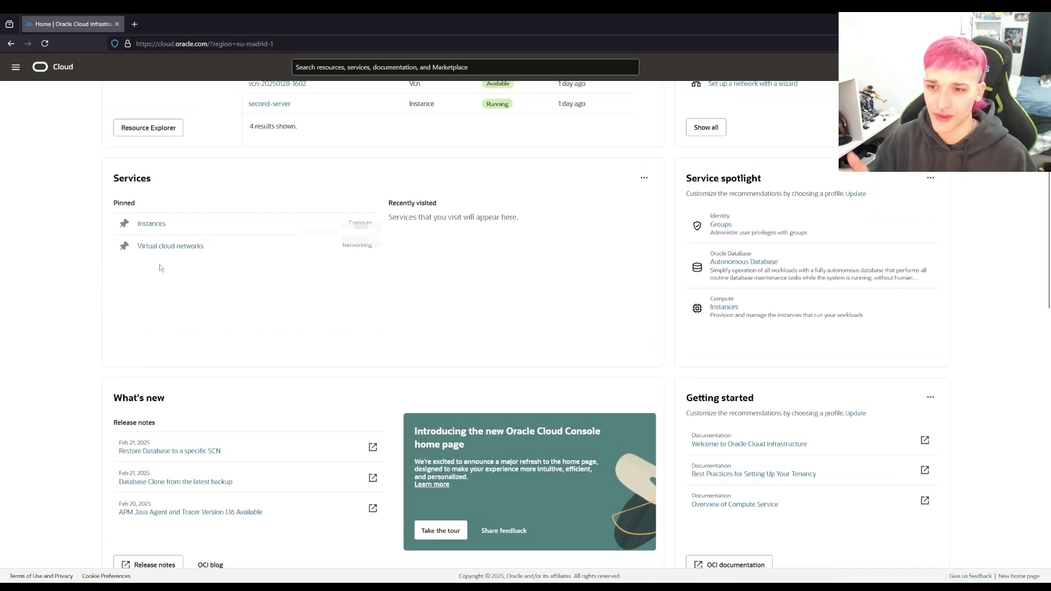
left_click(156, 225)
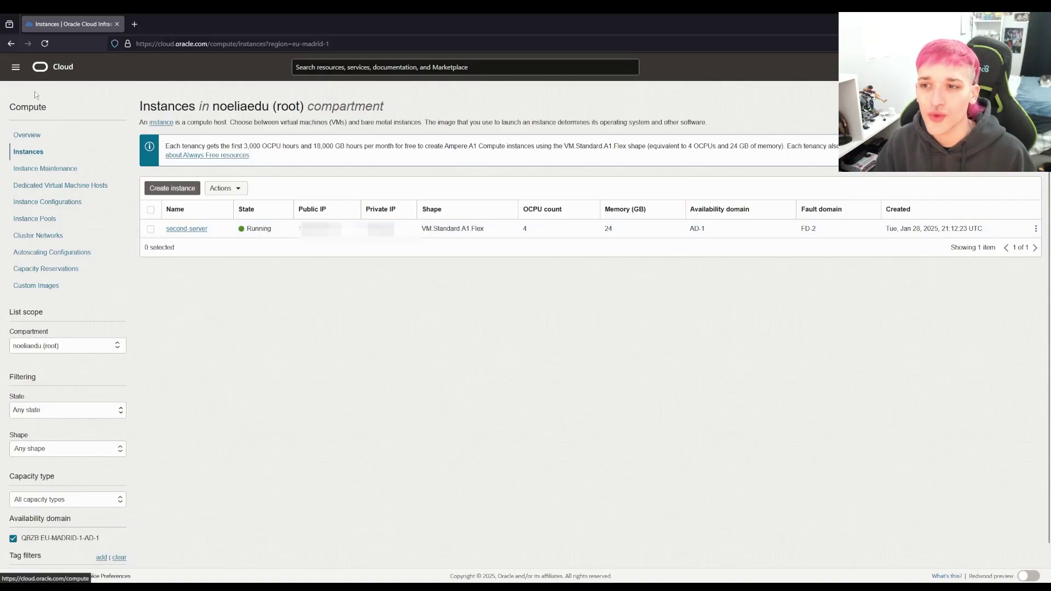
left_click(53, 67)
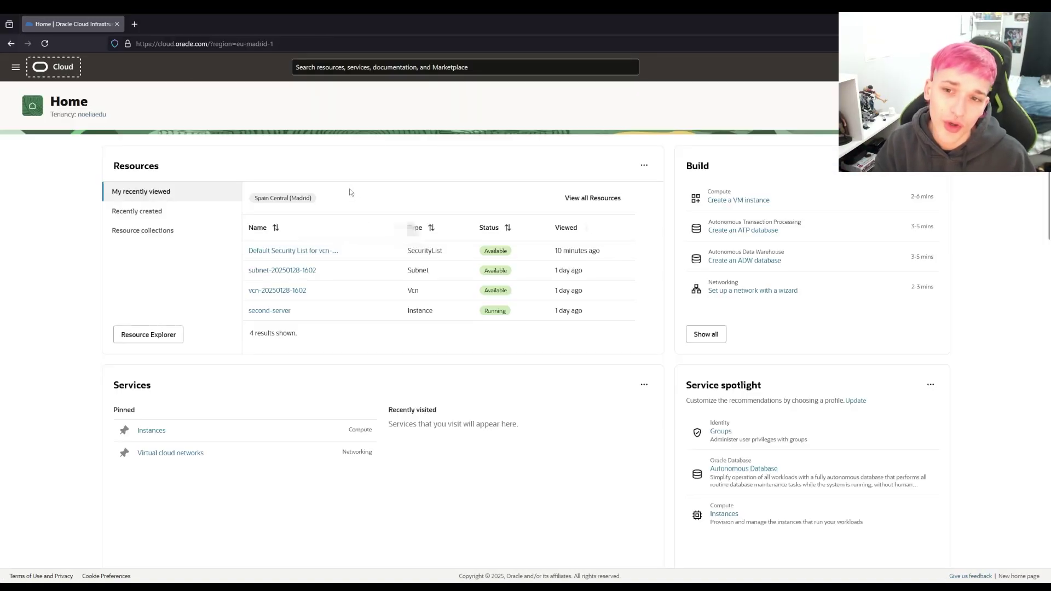
scroll(446, 452, "down", 5)
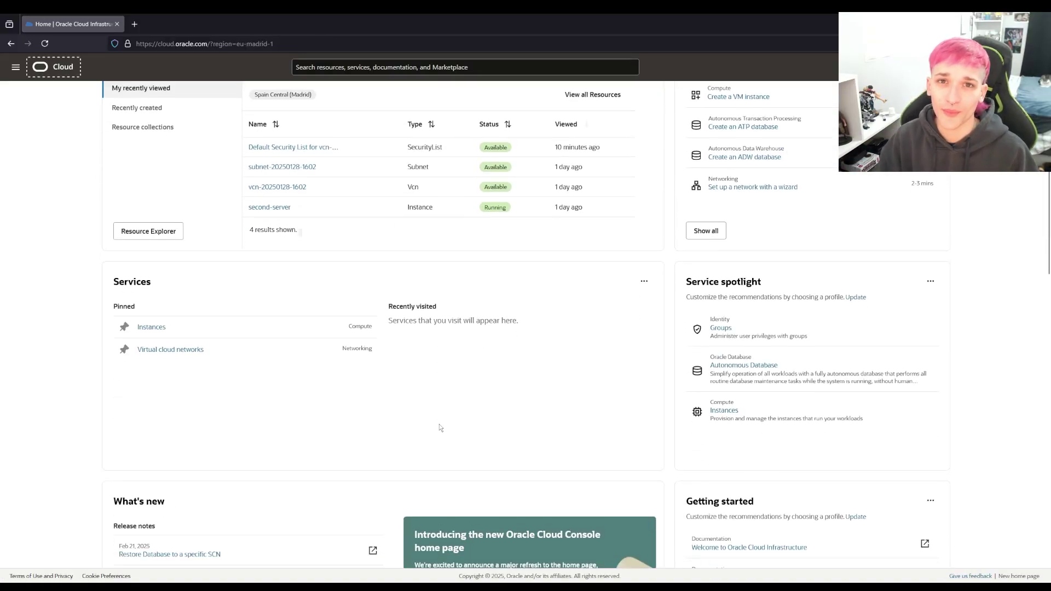
scroll(438, 436, "down", 3)
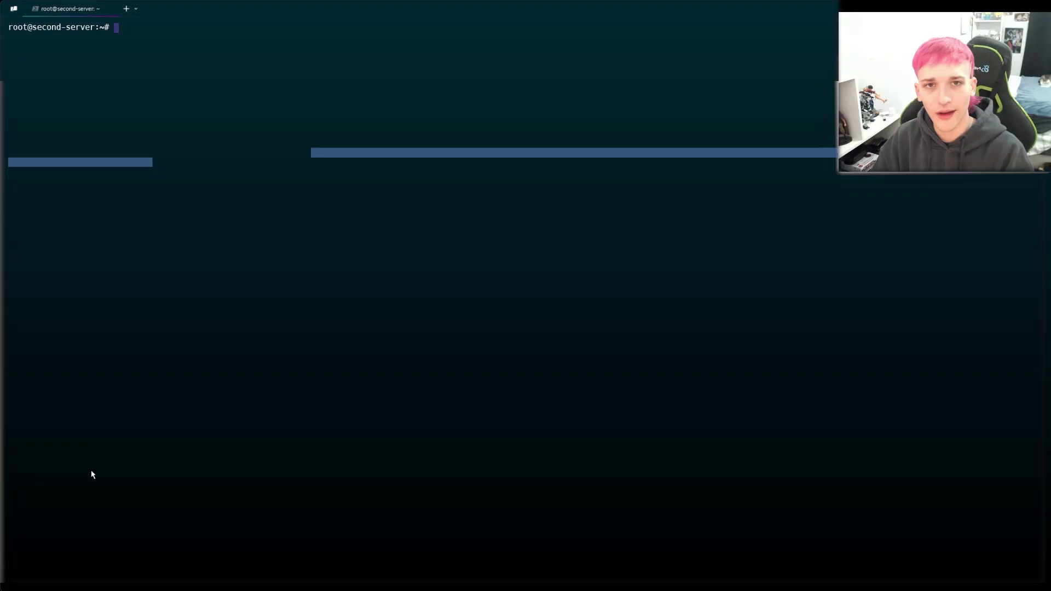
Show the terminal beside the guide and run its Paso 3 command, sudo apt update && sudo apt upgrade -y, on the server.
left_click(129, 38)
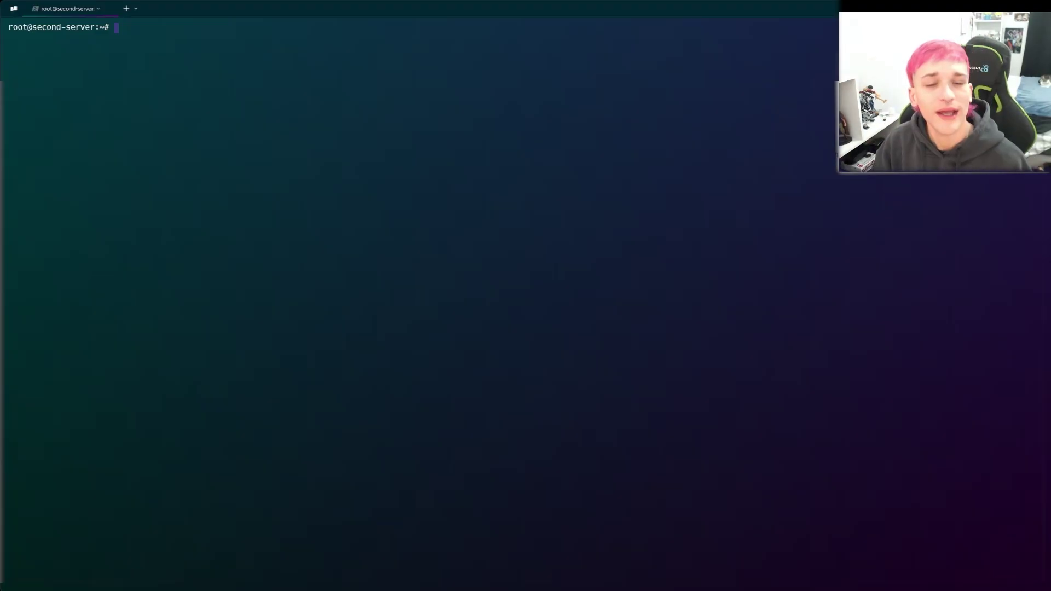
key("F11")
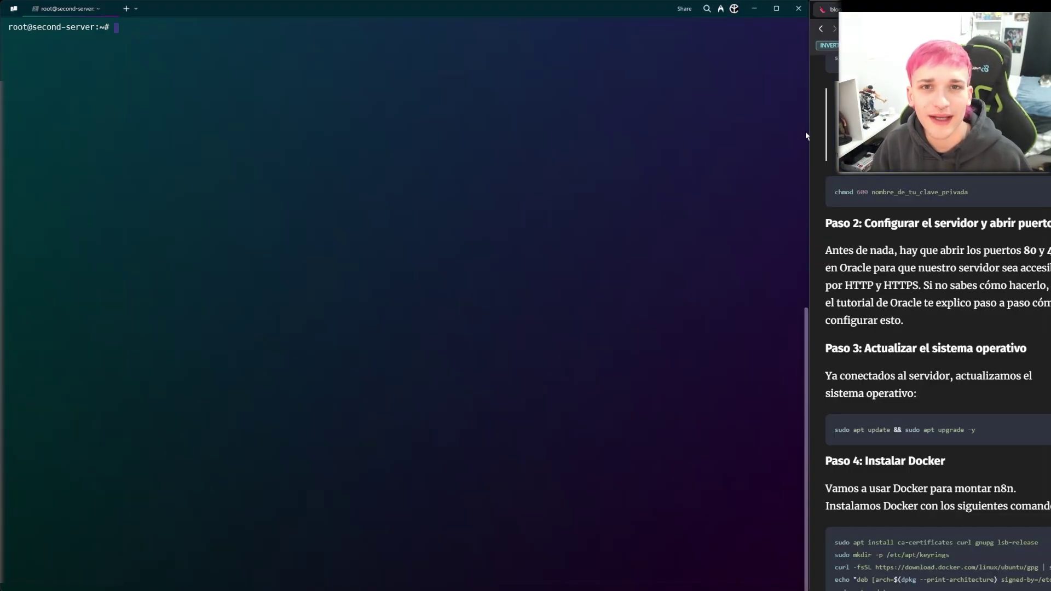
scroll(930, 328, "down", 1)
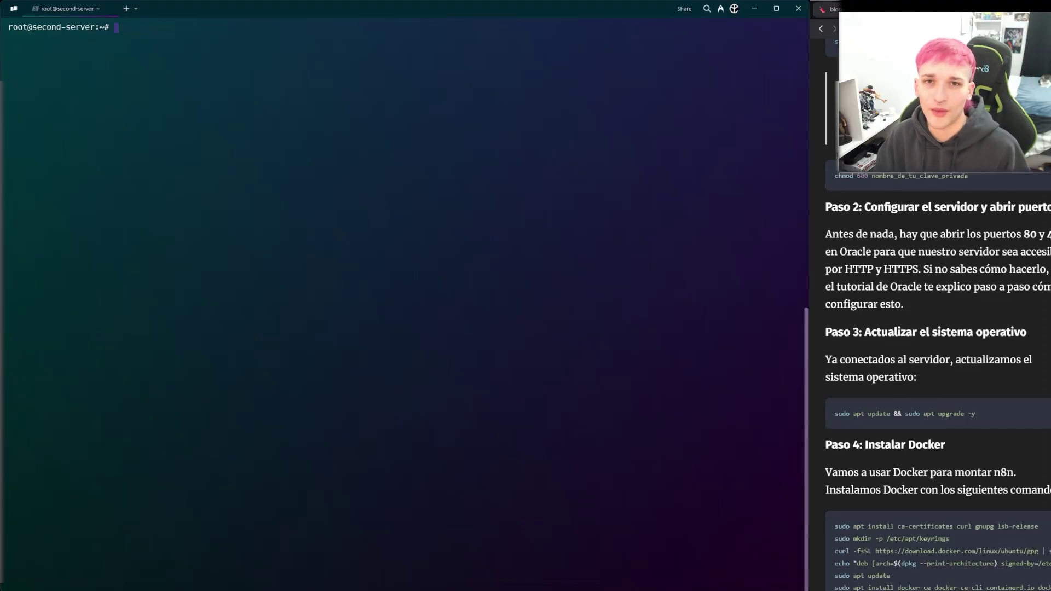
scroll(931, 383, "down", 1)
left_click_drag(976, 365, 834, 367)
key("ctrl+c")
left_click(375, 126)
key("ctrl+v")
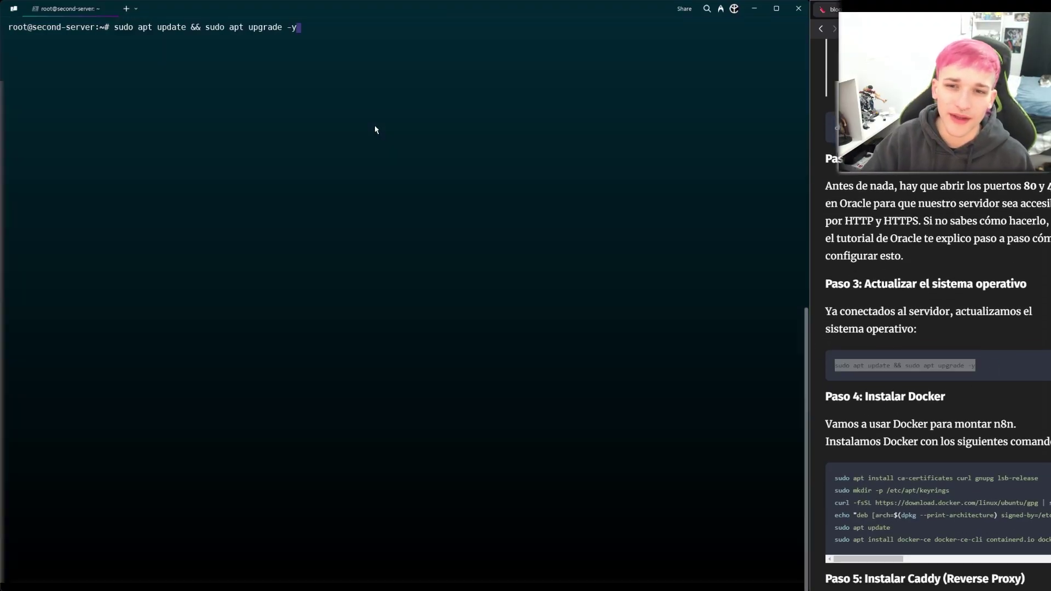
key("Return")
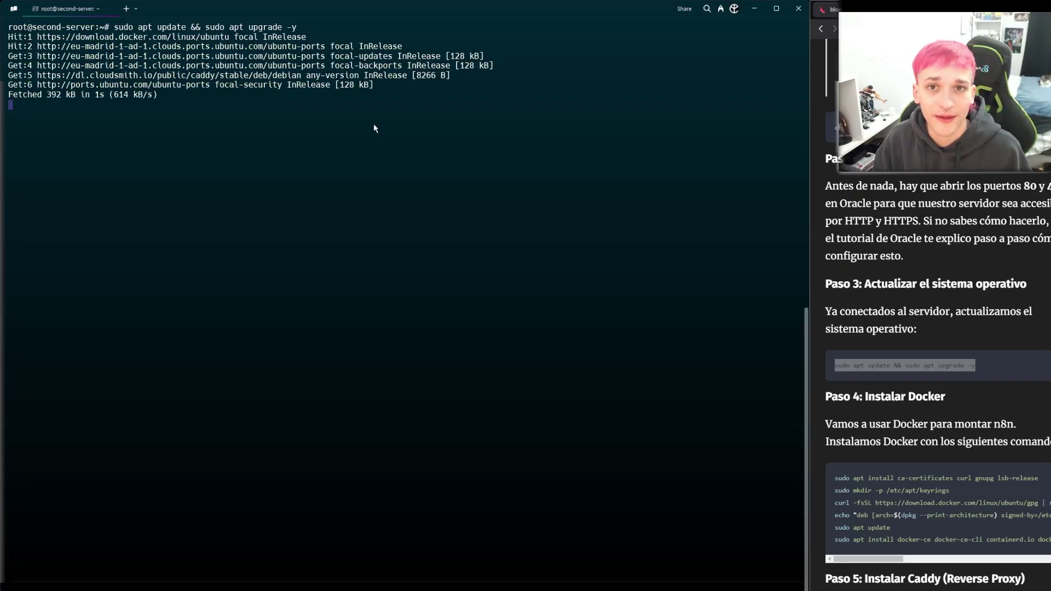
Enlarge the terminal text by three levels.
key("ctrl+equal")
key("ctrl+equal")
key("ctrl+equal")
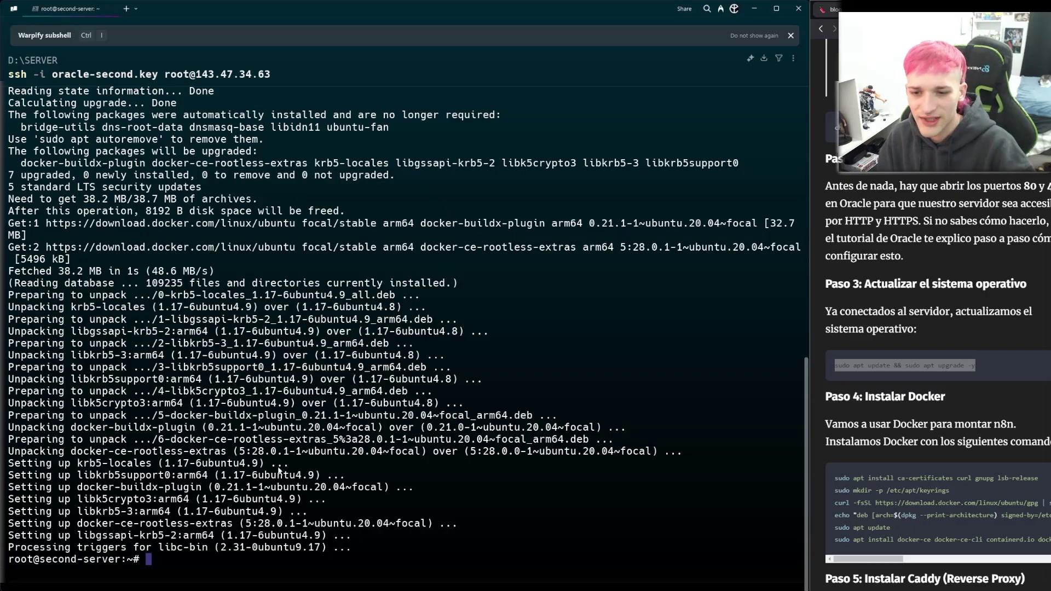
Read through the Docker installation commands under Paso 4 of the guide.
scroll(975, 432, "down", 1)
scroll(974, 432, "down", 1)
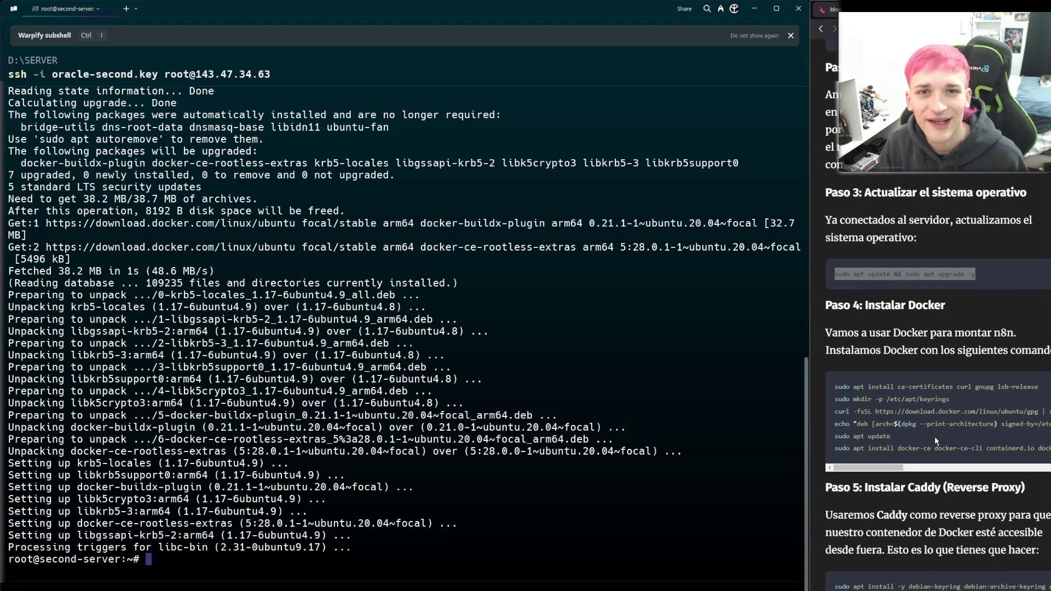
left_click_drag(825, 300, 947, 298)
left_click(948, 297)
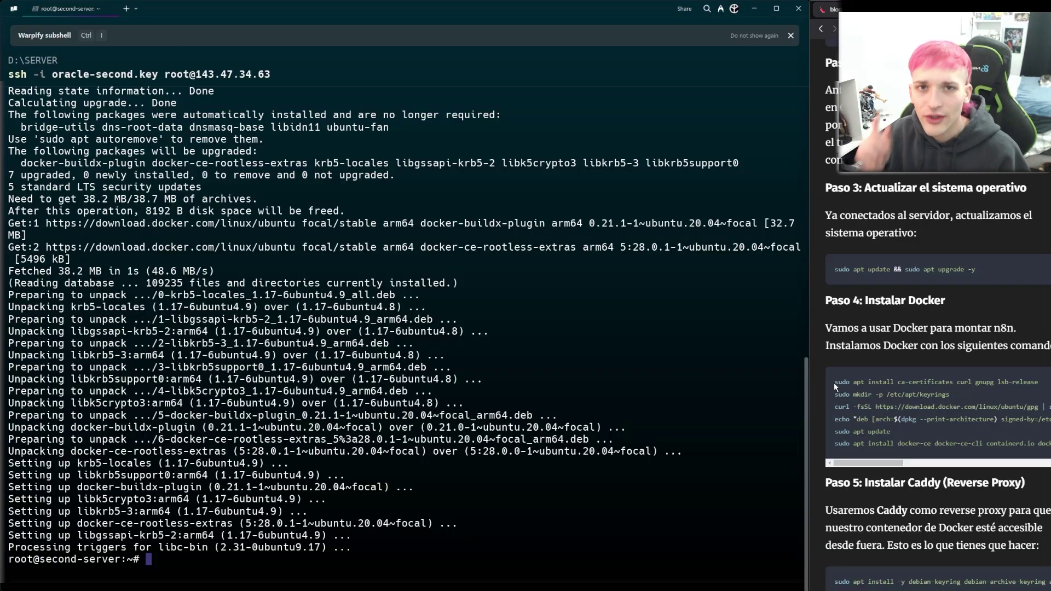
left_click_drag(836, 382, 1040, 415)
left_click(879, 405)
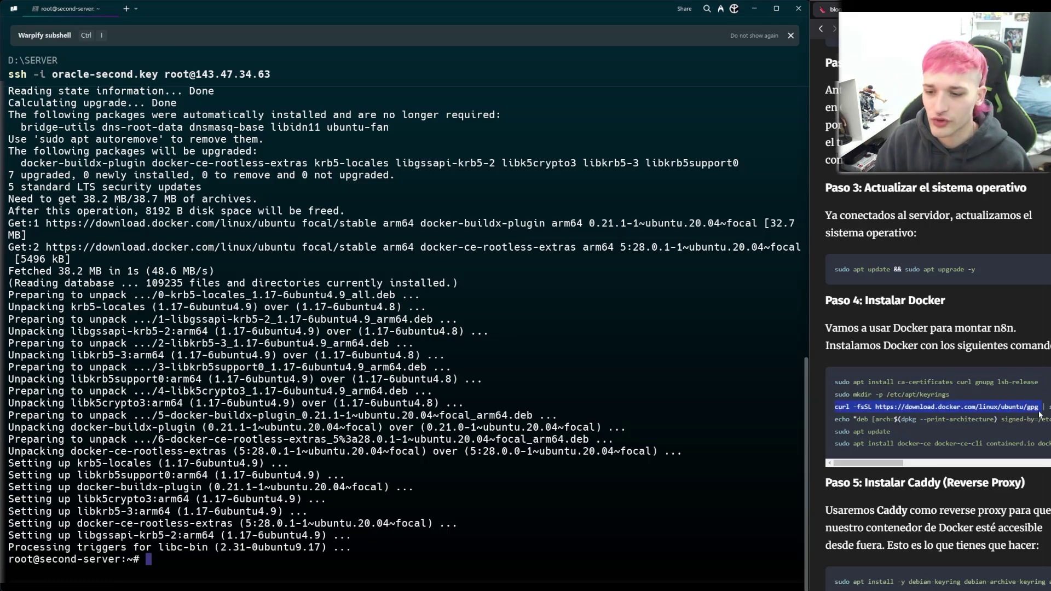
left_click_drag(830, 422, 980, 421)
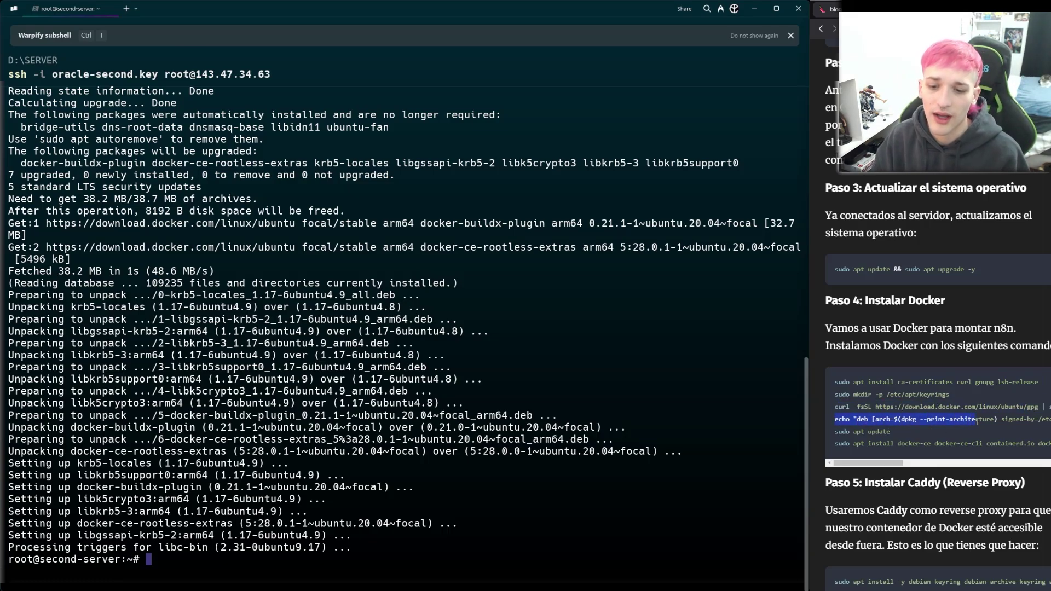
left_click(894, 432)
left_click_drag(894, 433, 961, 445)
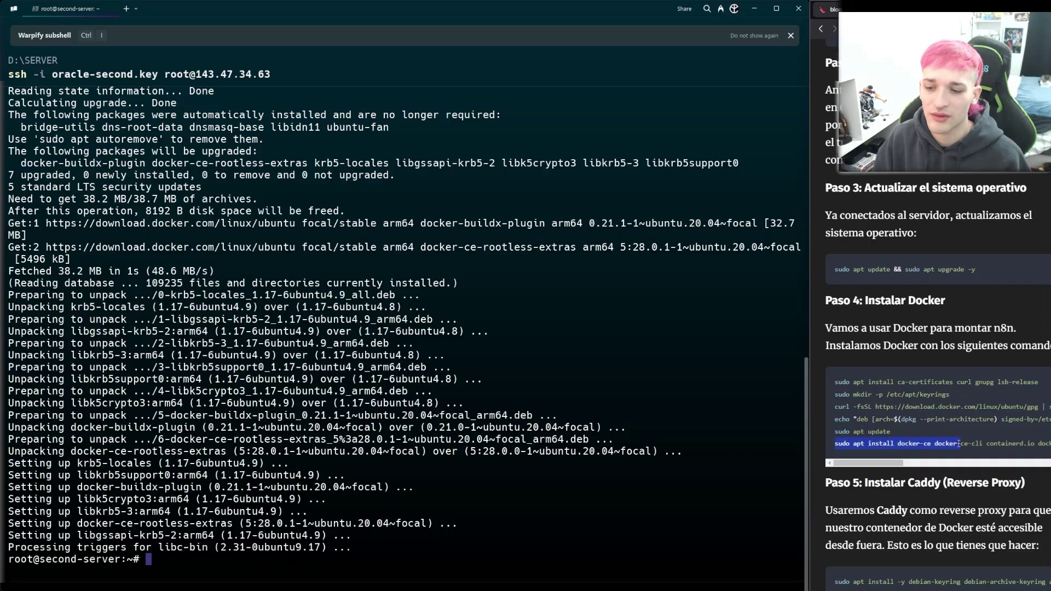
Try to run the guide's Docker installation commands on the server, interrupt them and clear the terminal.
key("ctrl+v")
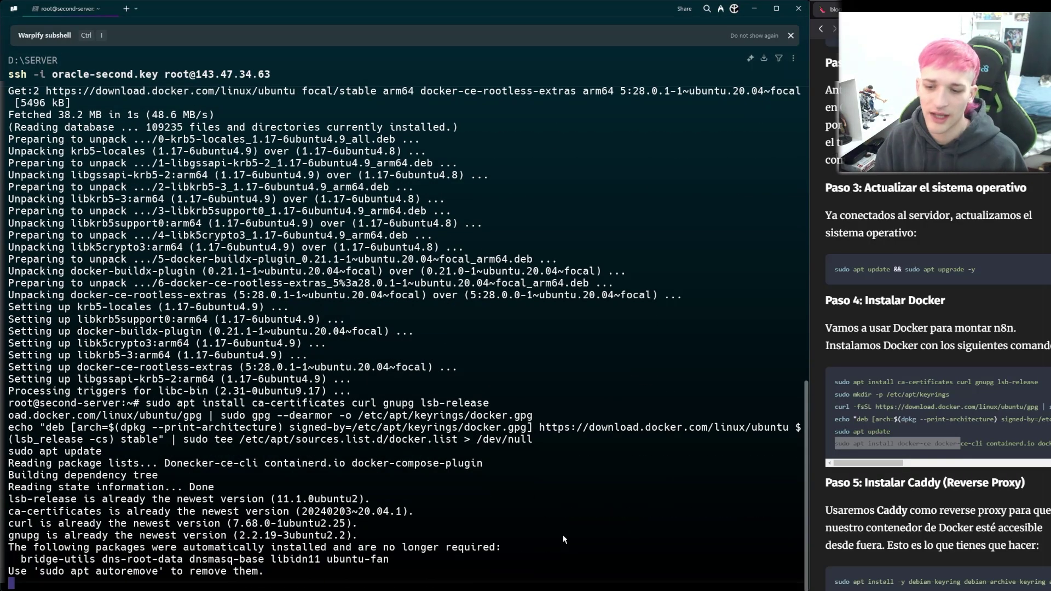
key("ctrl+c")
key("ctrl+l")
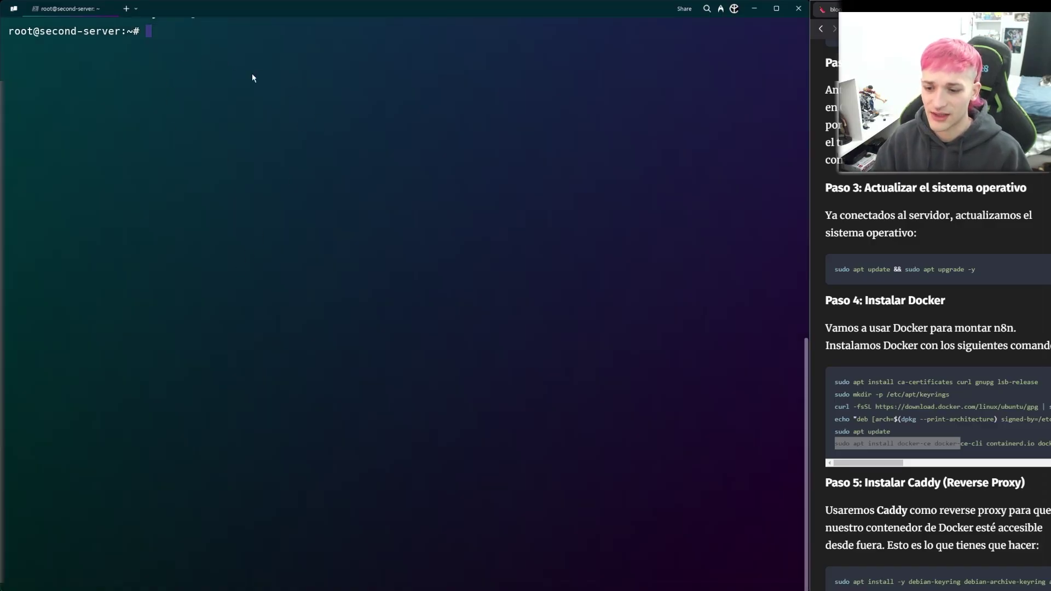
Find the Caddy reverse proxy installation commands under Paso 5 of the guide.
scroll(906, 518, "down", 1)
left_click(906, 517)
scroll(876, 438, "down", 2)
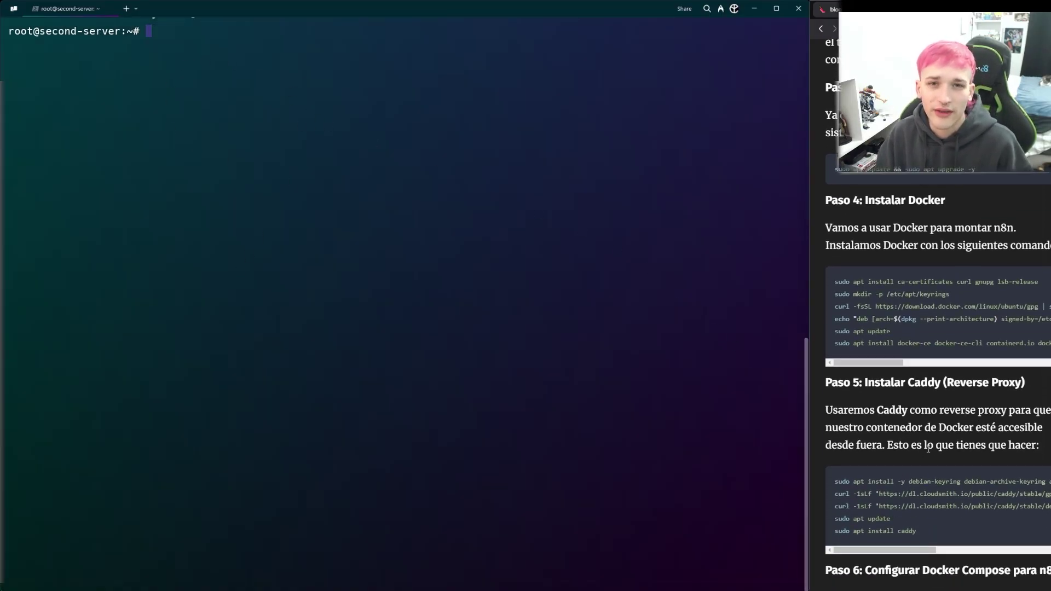
left_click_drag(823, 342, 1032, 344)
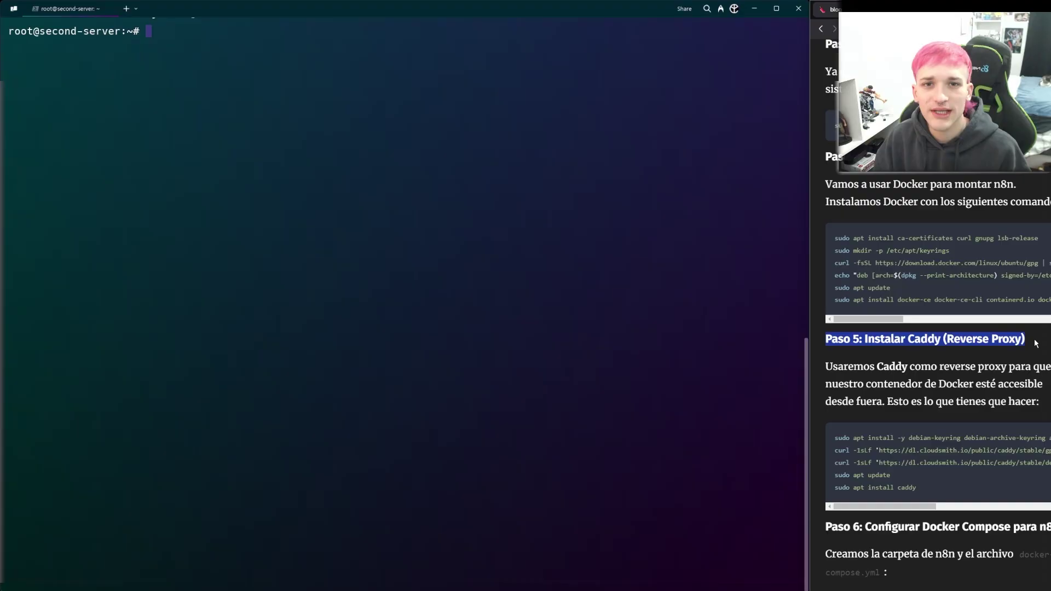
left_click(1036, 343)
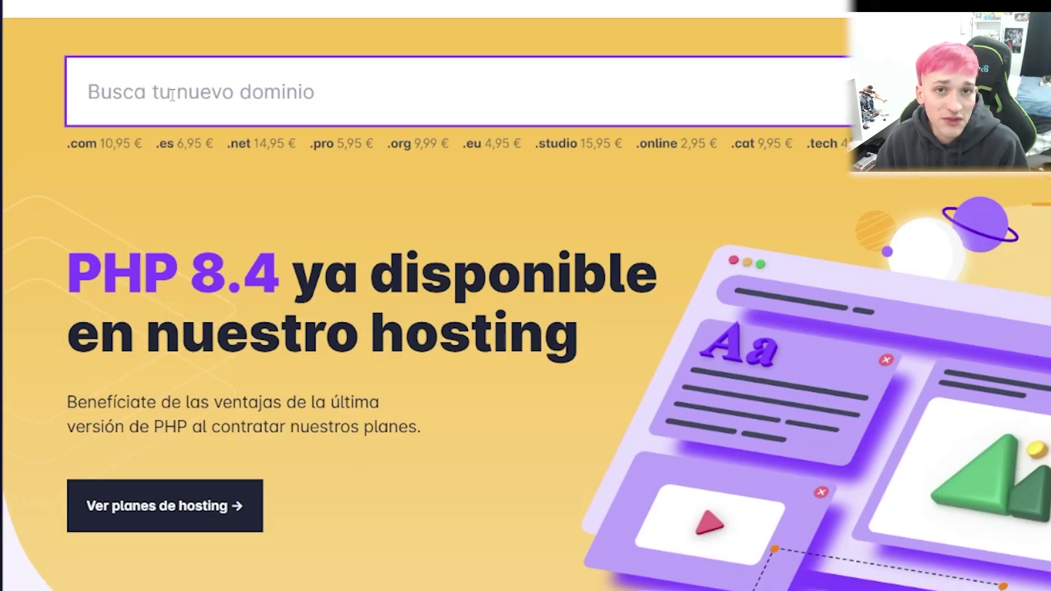
Search the domain registrar's site for the domain cualquierdominio.
type("cualquierdomi")
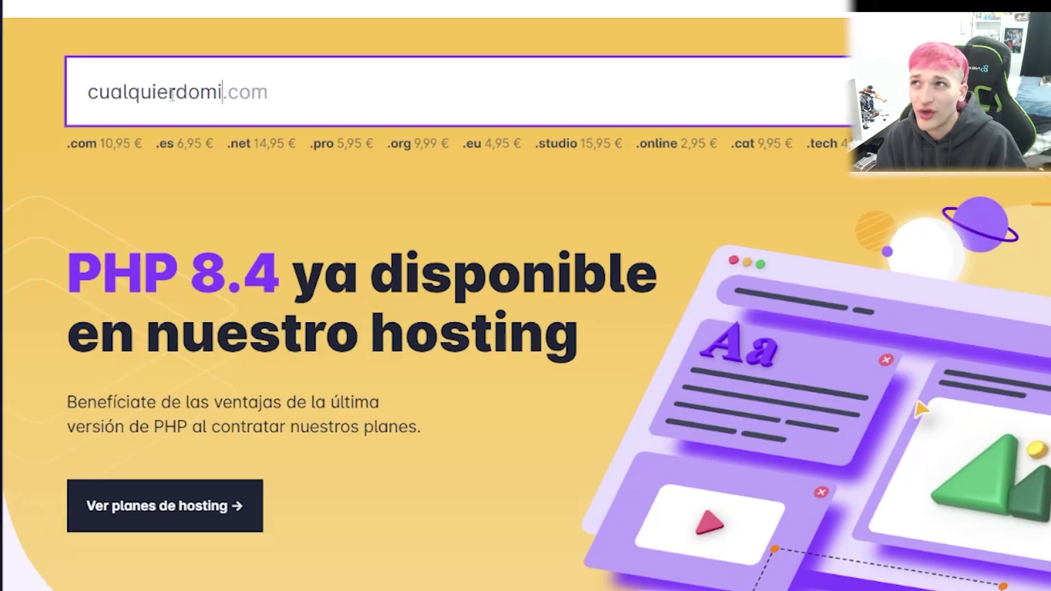
type("nio")
key("Return")
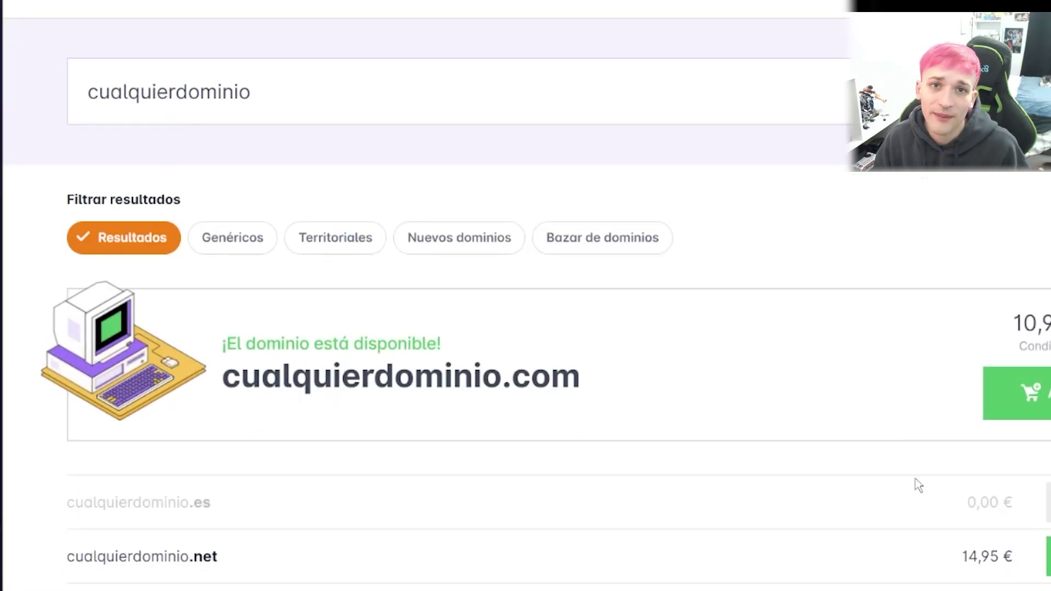
Compare the prices of the extensions offered for cualquierdominio, such as .tech and .store.
scroll(931, 537, "down", 2)
scroll(943, 575, "down", 8)
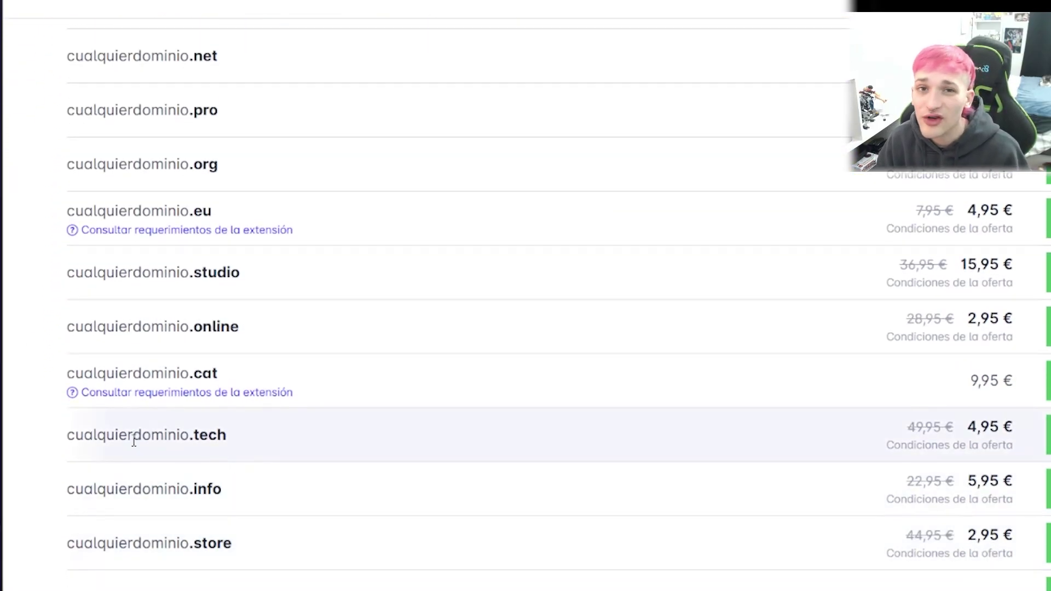
left_click_drag(64, 435, 1019, 448)
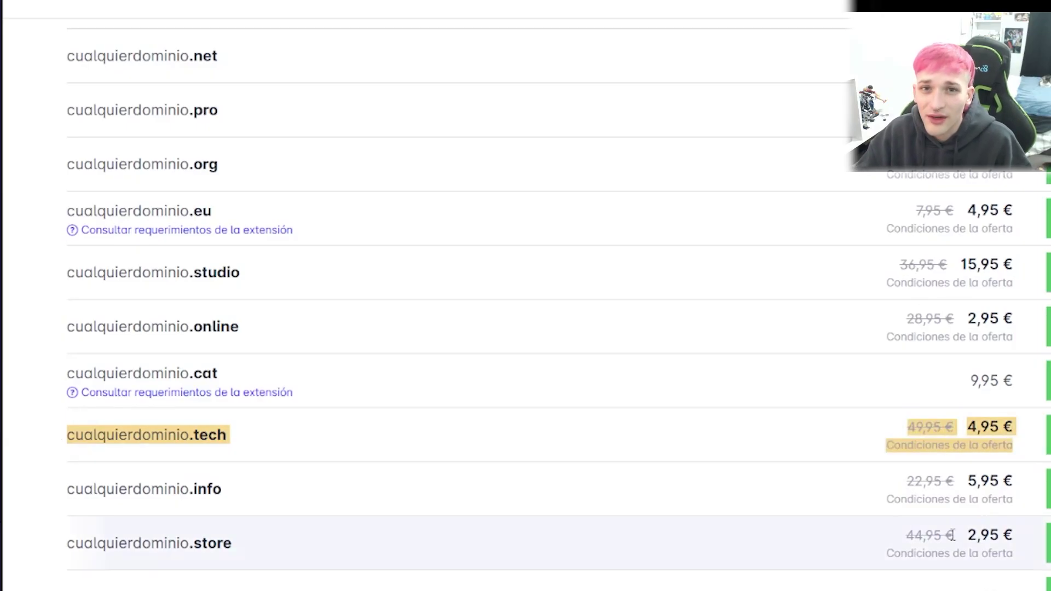
scroll(488, 526, "down", 2)
left_click_drag(71, 462, 1016, 458)
scroll(1016, 458, "down", 5)
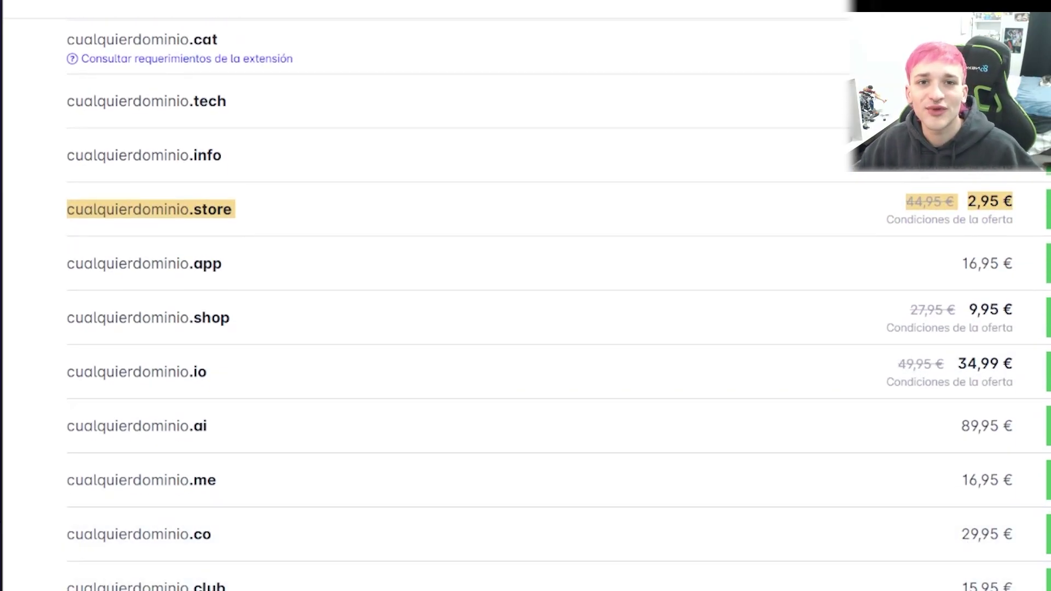
scroll(336, 376, "up", 15)
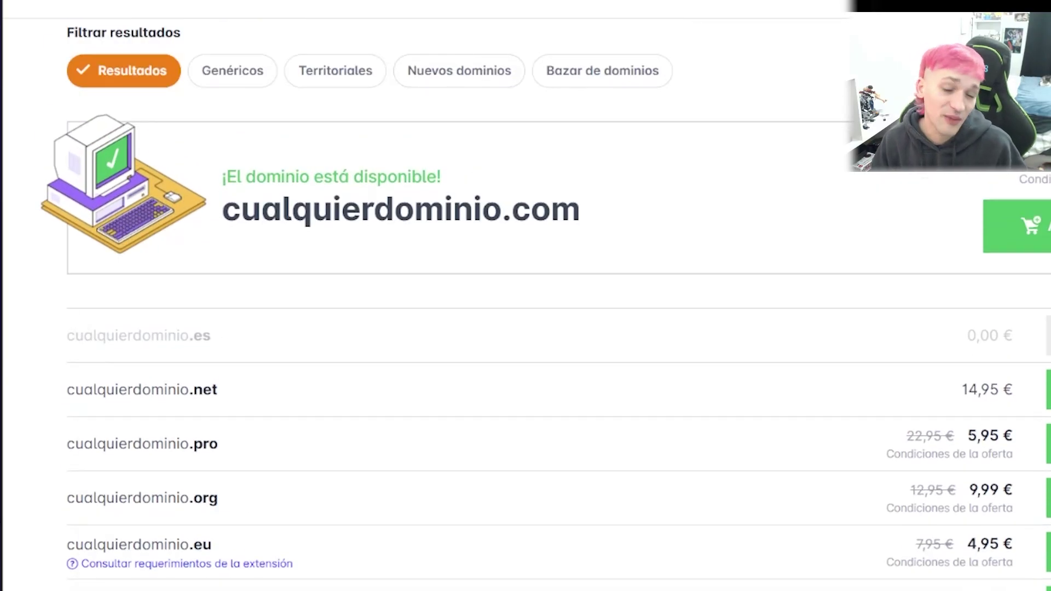
Search the web for cheapdomain and open the Namecheap site from the results.
key("ctrl+l")
type("cheapdomain")
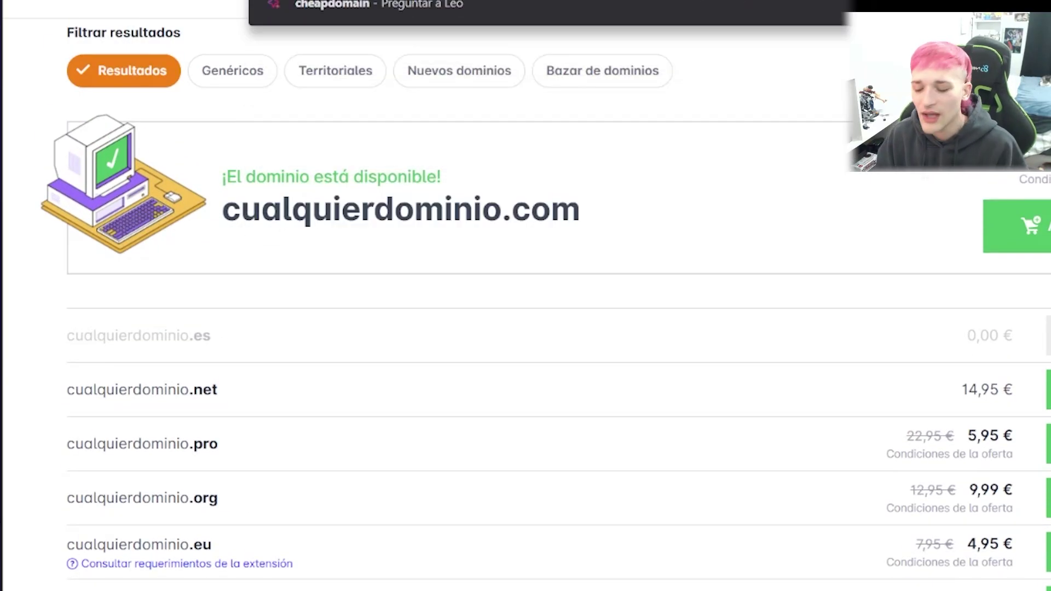
key("Return")
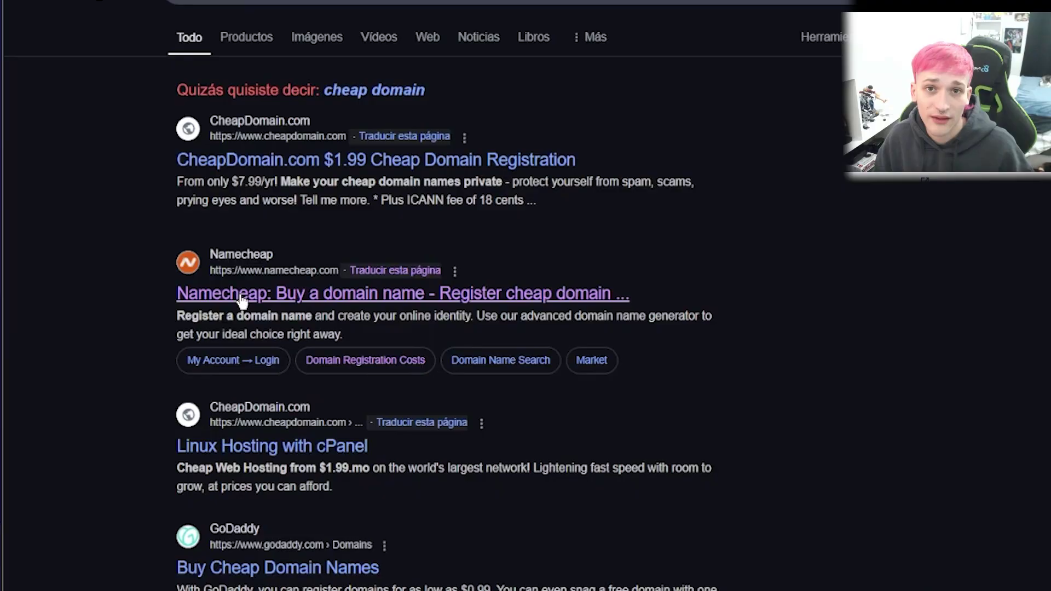
left_click(241, 296)
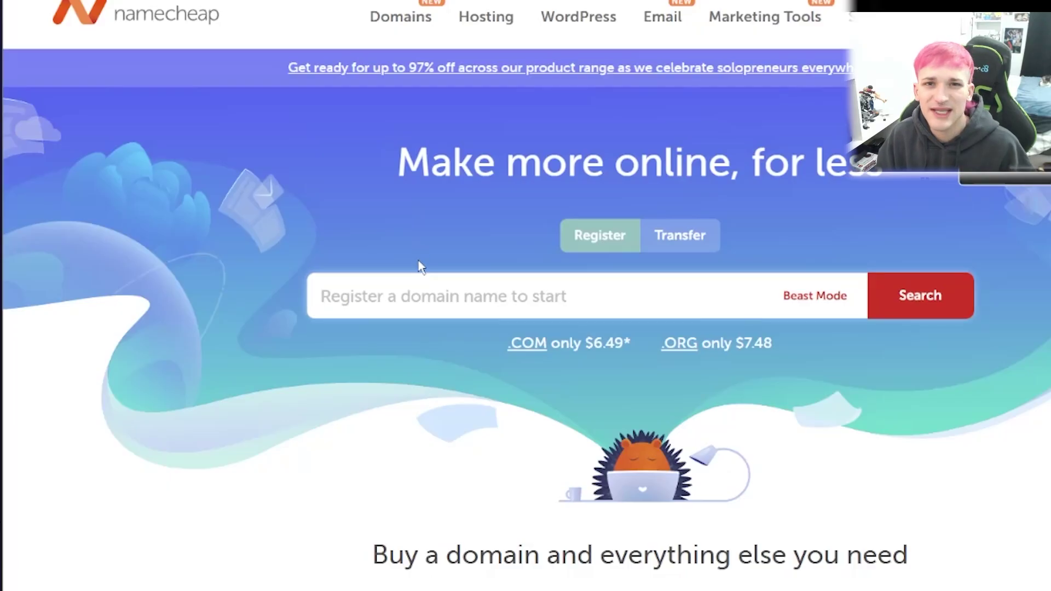
Search Namecheap for the domain dominiocualquiera.
left_click(406, 304)
type("d")
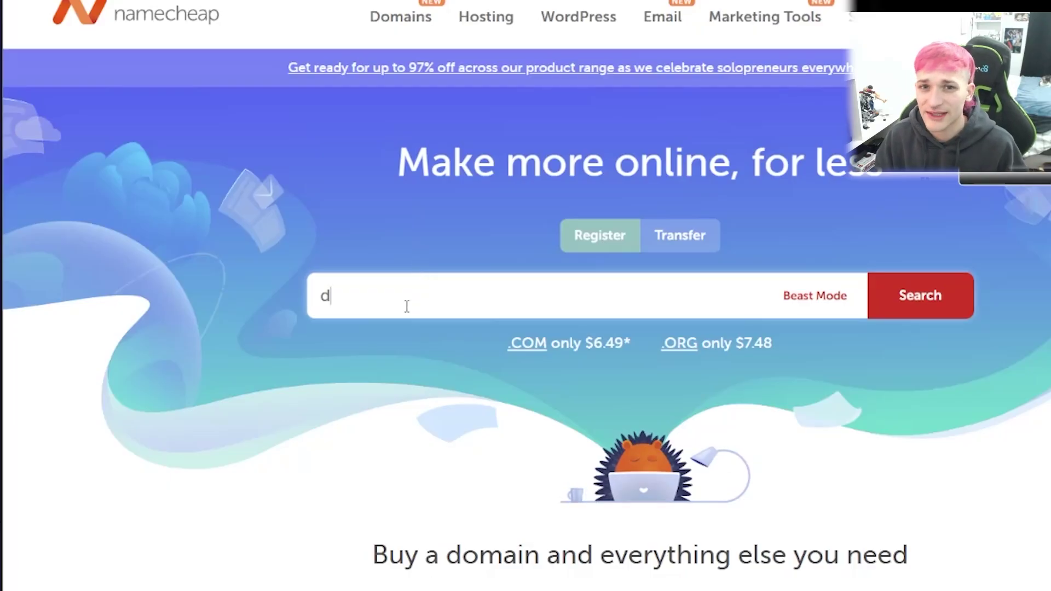
type("ominiocualquiera")
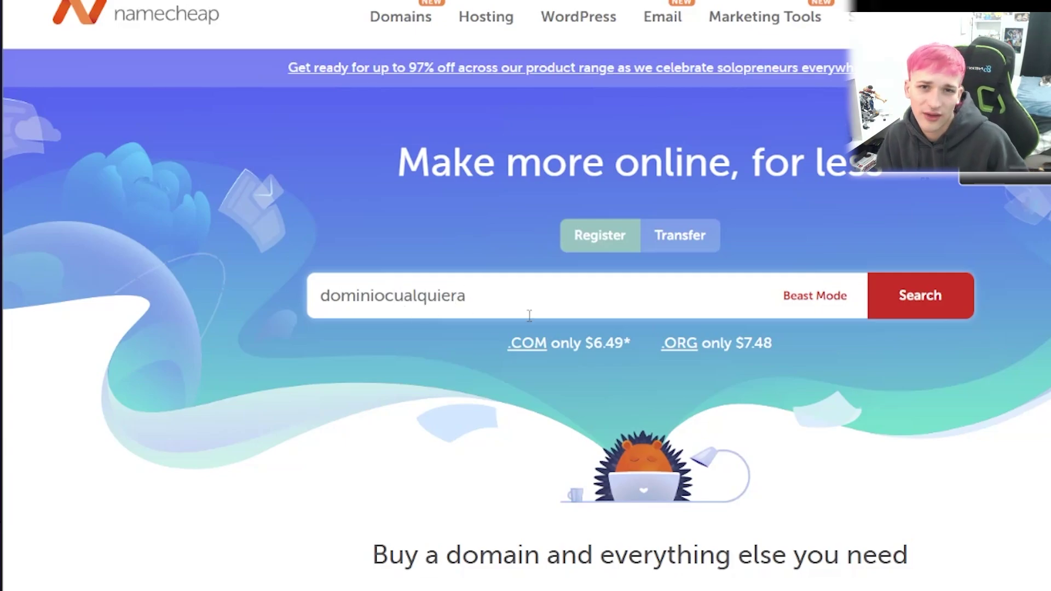
key("Return")
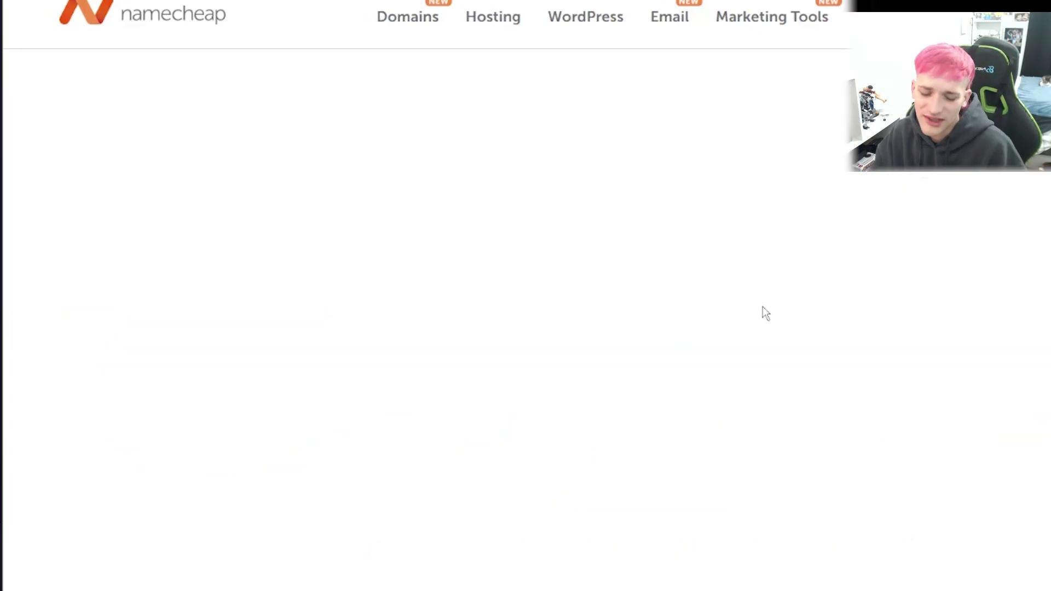
Examine the yearly prices of the suggested and other extensions for dominiocualquiera, such as .it.com.
scroll(462, 410, "down", 2)
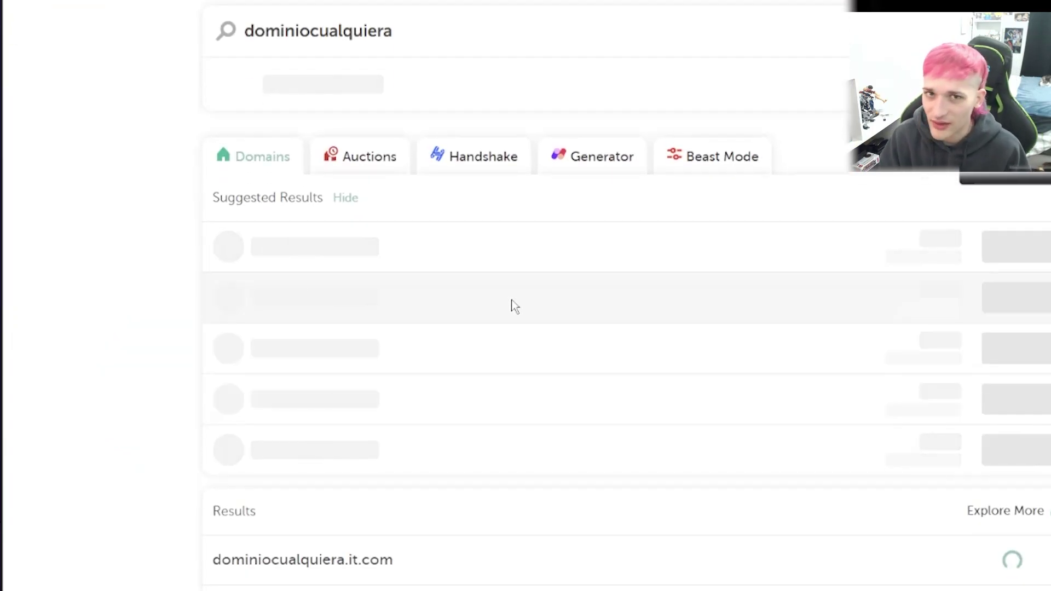
scroll(816, 380, "down", 2)
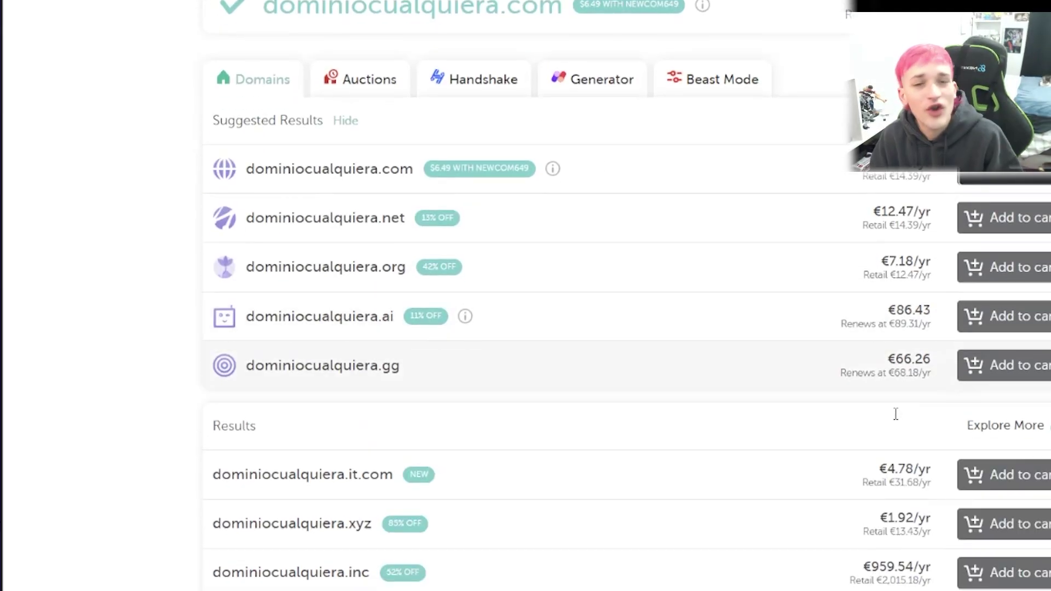
scroll(809, 301, "down", 4)
scroll(773, 507, "down", 1)
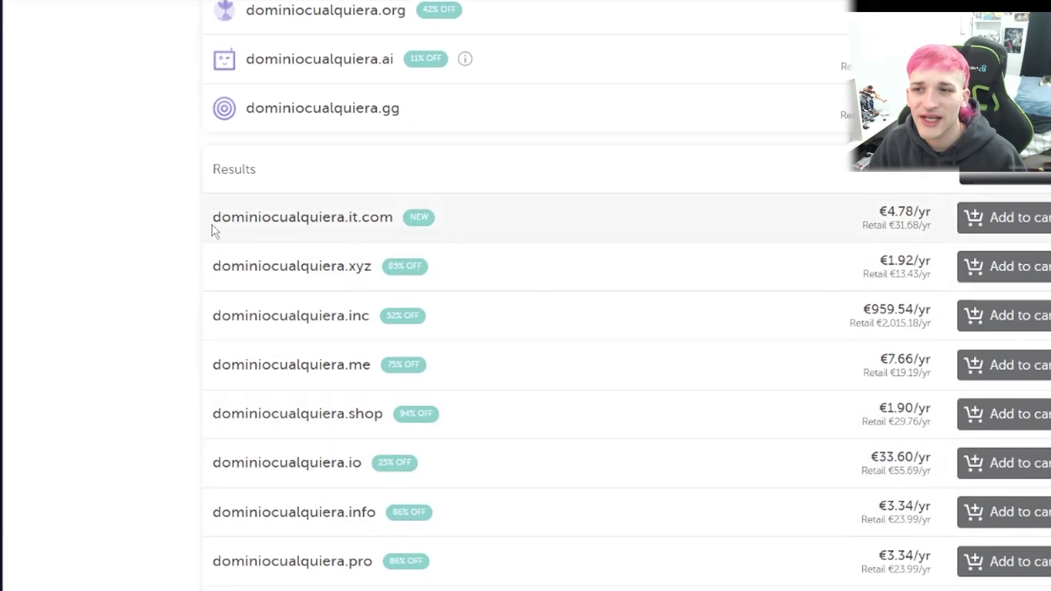
left_click_drag(212, 225, 915, 208)
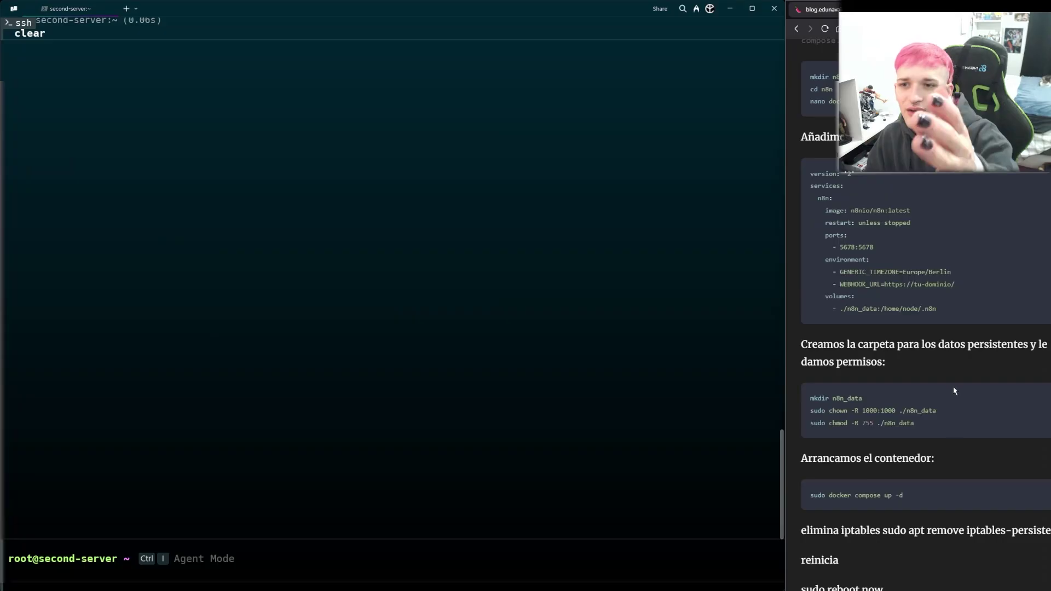
Try to run the guide's Paso 5 Caddy installation commands on the server, interrupt them and clear the terminal.
scroll(953, 386, "up", 10)
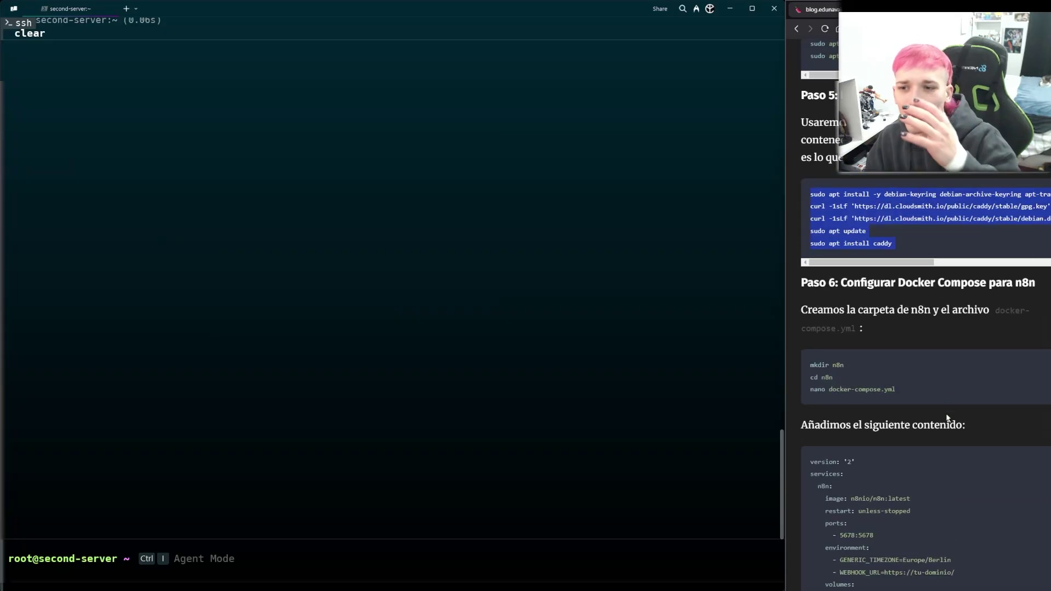
left_click_drag(805, 482, 893, 531)
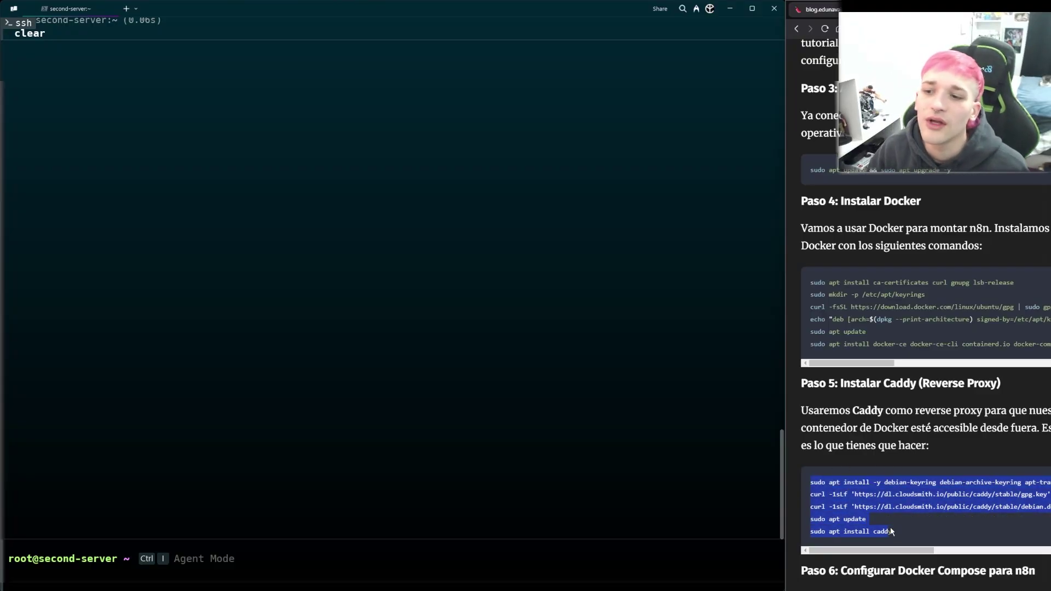
left_click(565, 559)
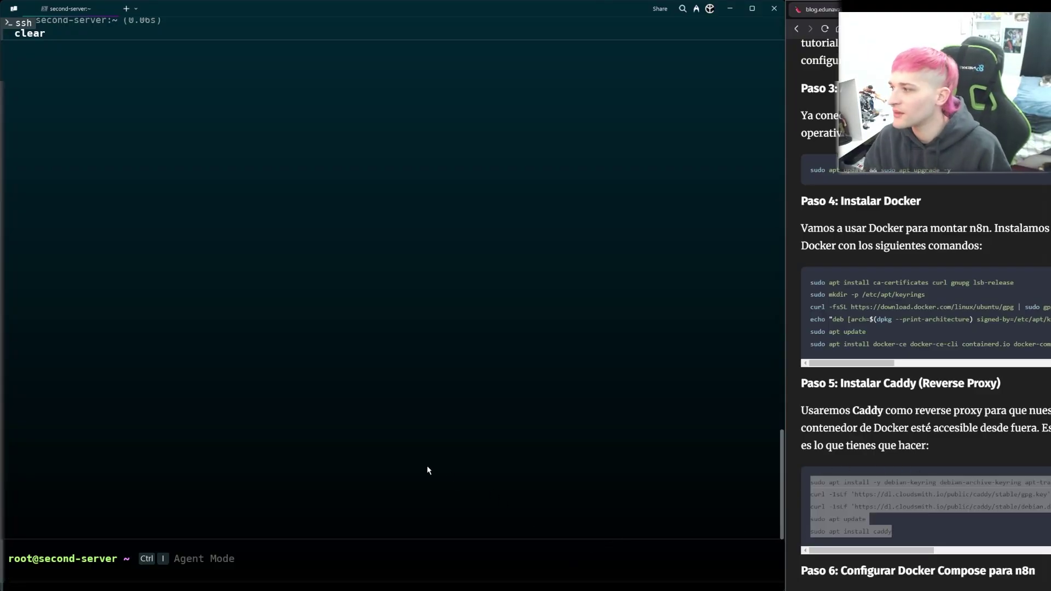
key("ctrl+v")
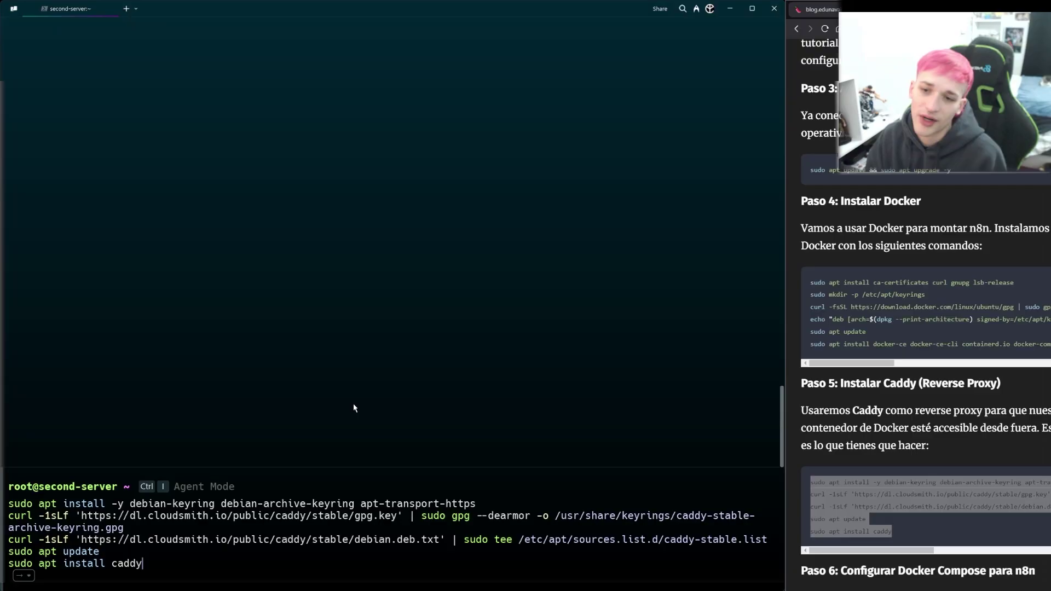
key("Return")
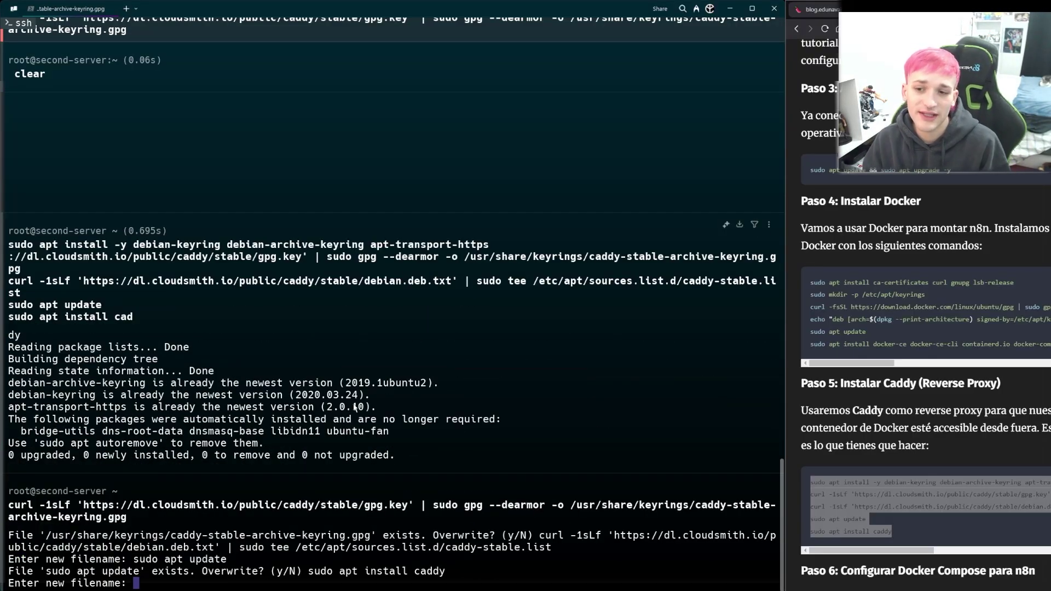
key("ctrl+c")
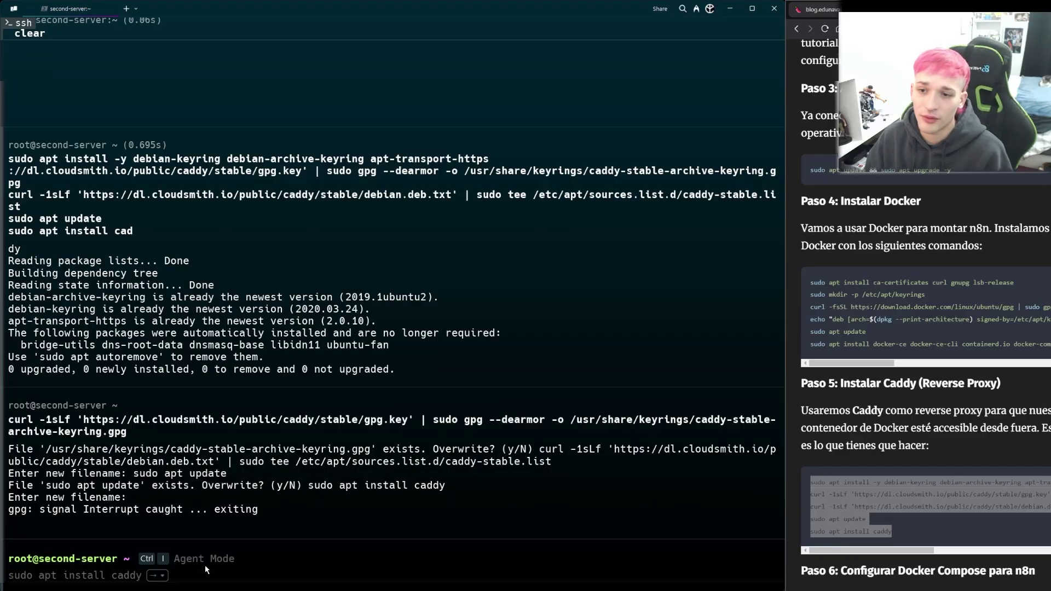
type("clear")
key("Return")
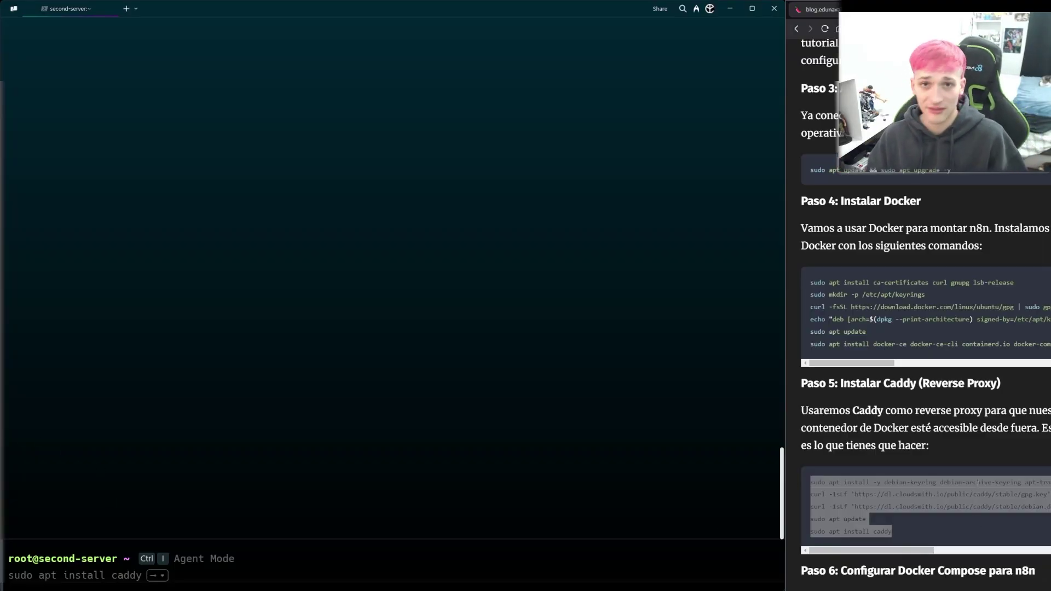
Find the Docker Compose setup commands for n8n under Paso 6 of the guide.
left_click(980, 451)
scroll(978, 449, "down", 4)
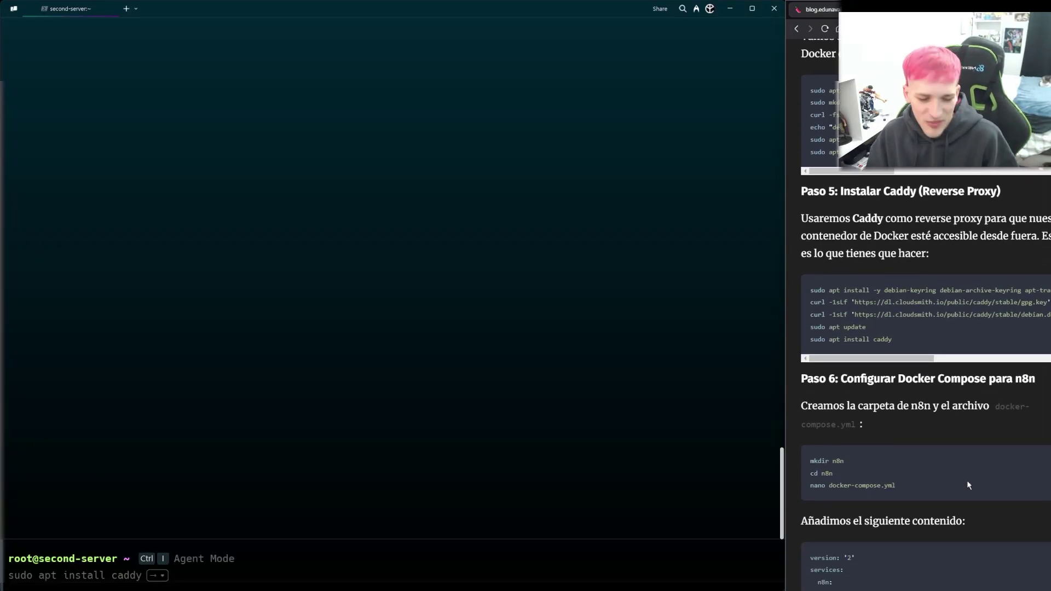
scroll(967, 486, "down", 1)
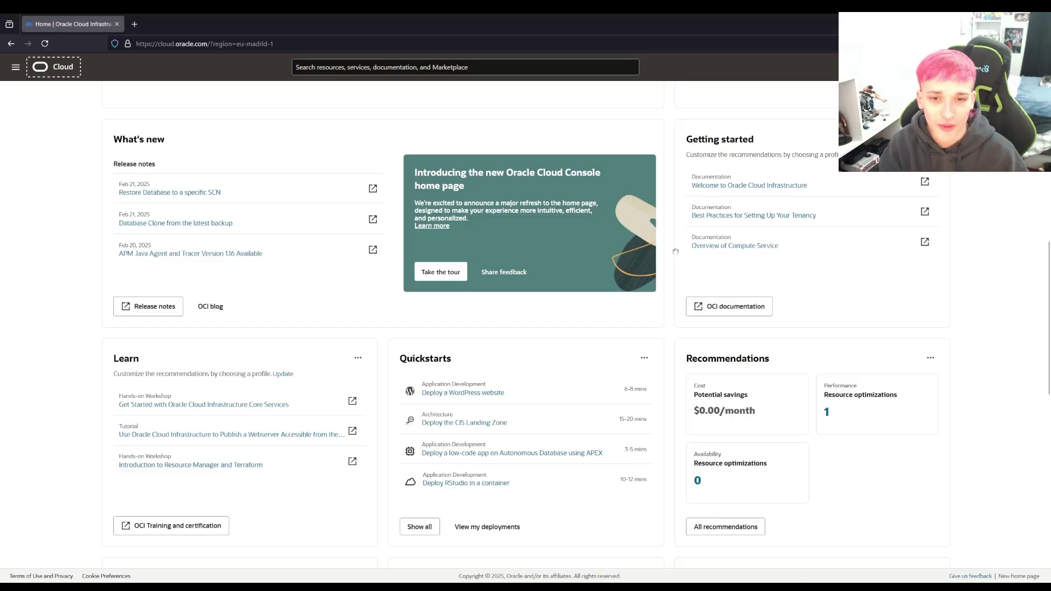
Switch to the Oracle Cloud console and open the details of the second-server instance.
scroll(678, 250, "up", 7)
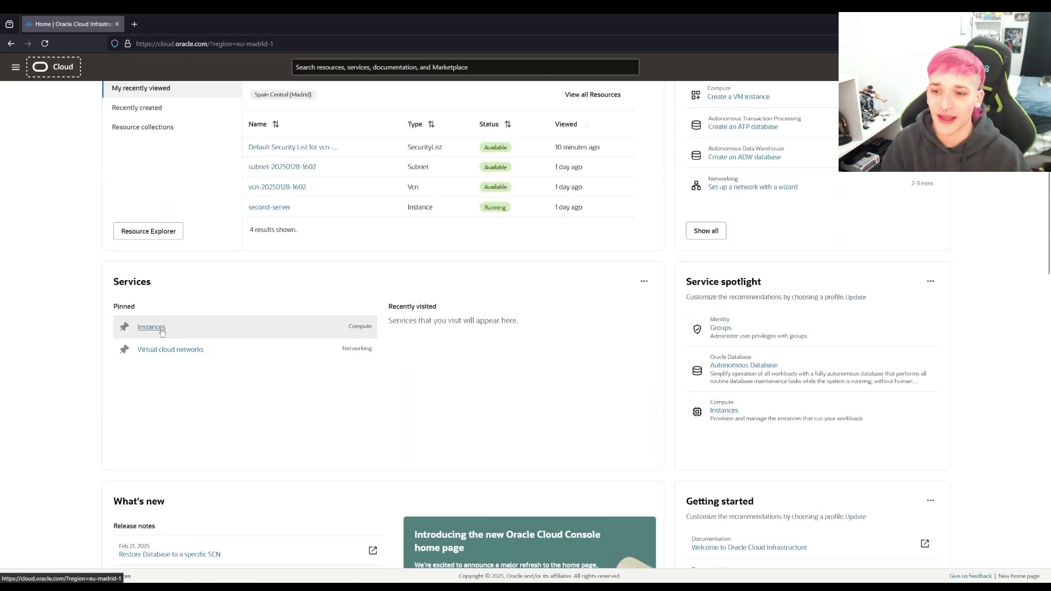
left_click(157, 329)
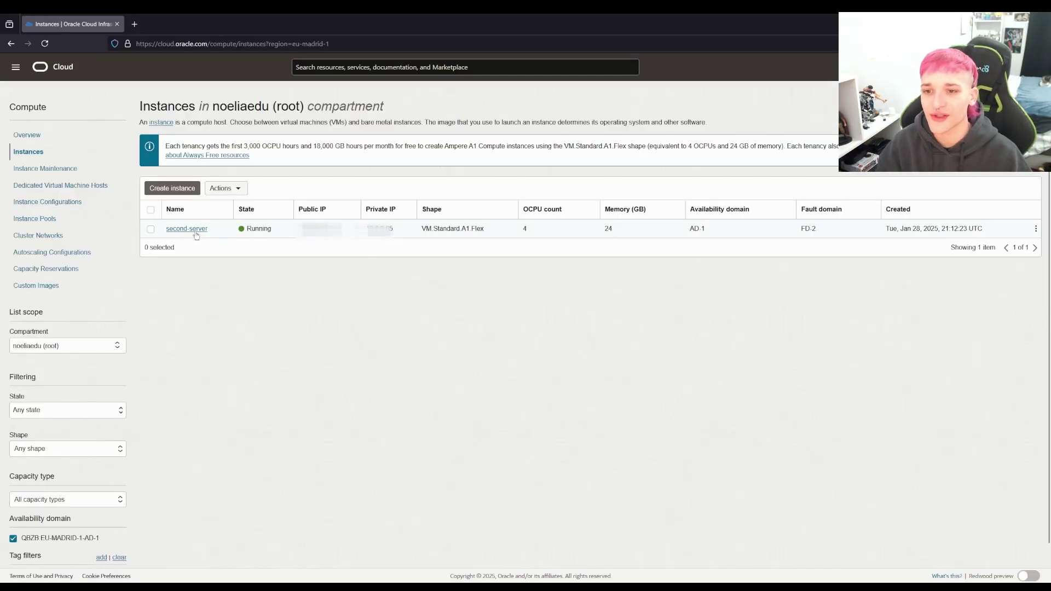
left_click(187, 229)
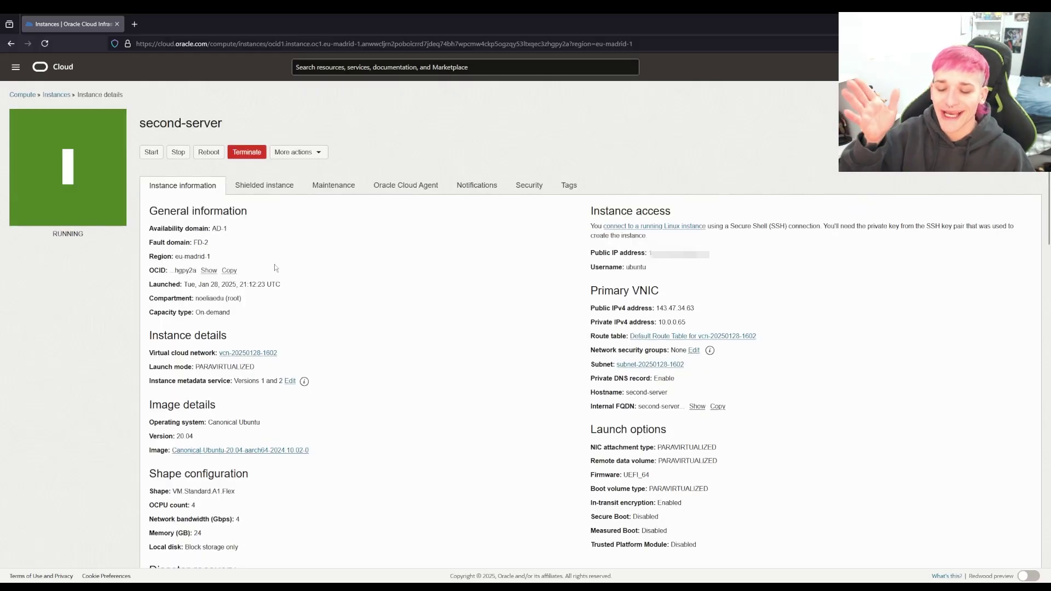
left_click_drag(149, 357, 213, 351)
left_click(241, 353)
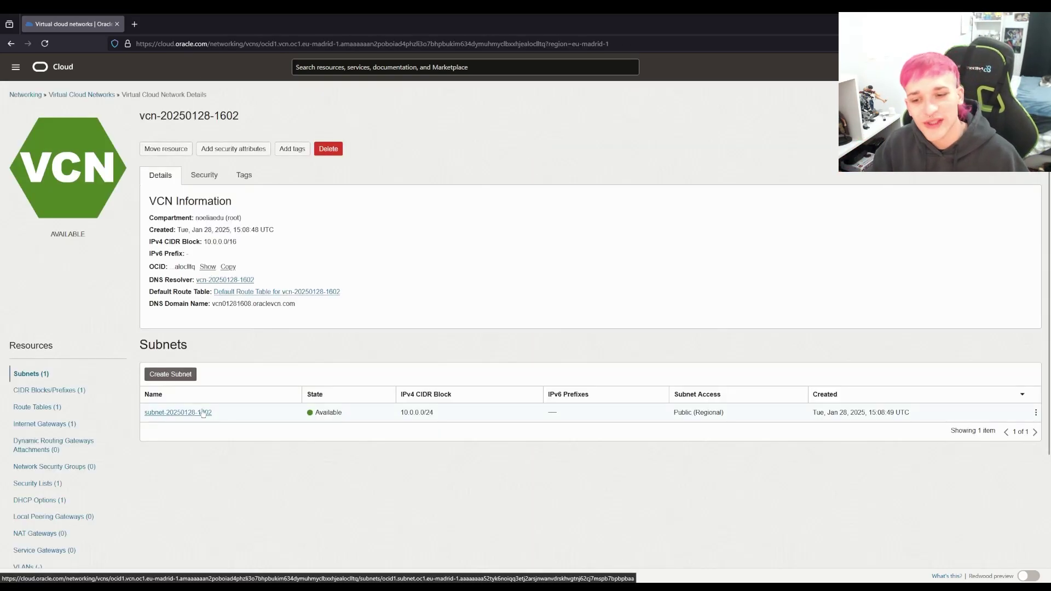
left_click(178, 413)
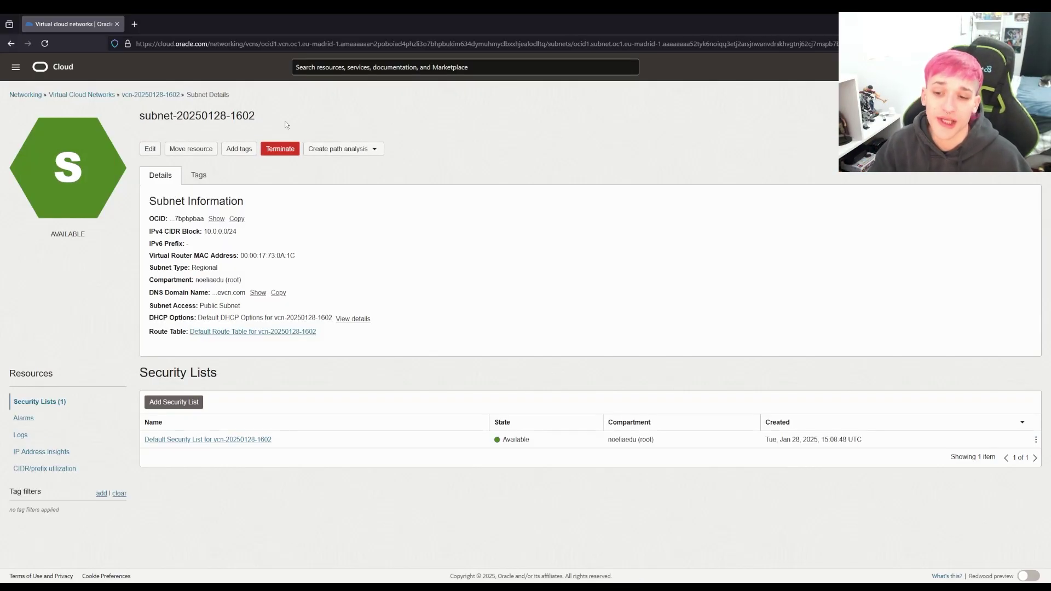
left_click(233, 441)
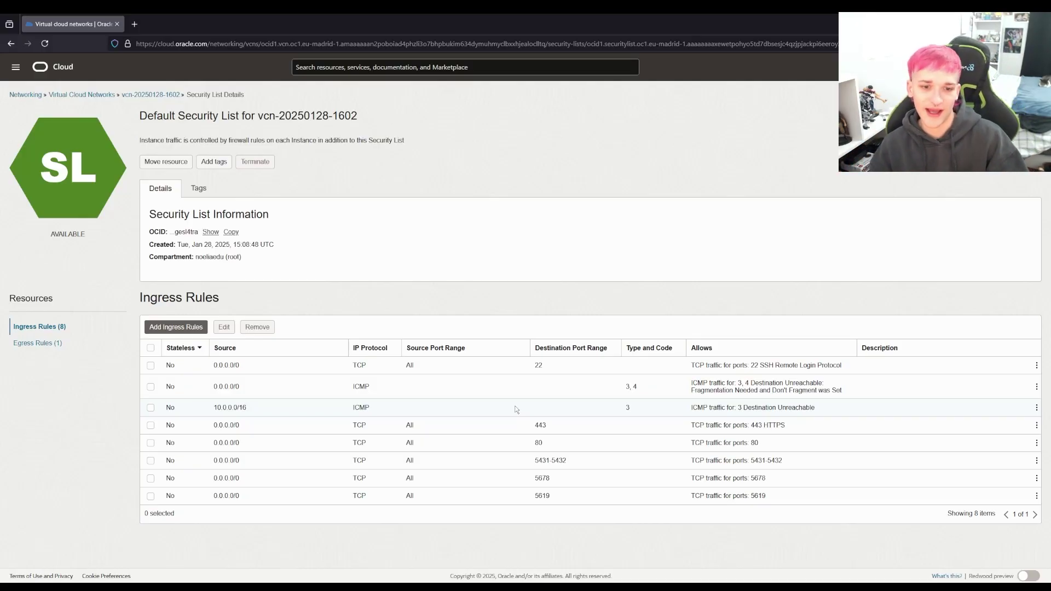
Start a new TCP ingress rule with source CIDR 0.0.0.0/0 and all source ports.
left_click_drag(241, 426, 201, 430)
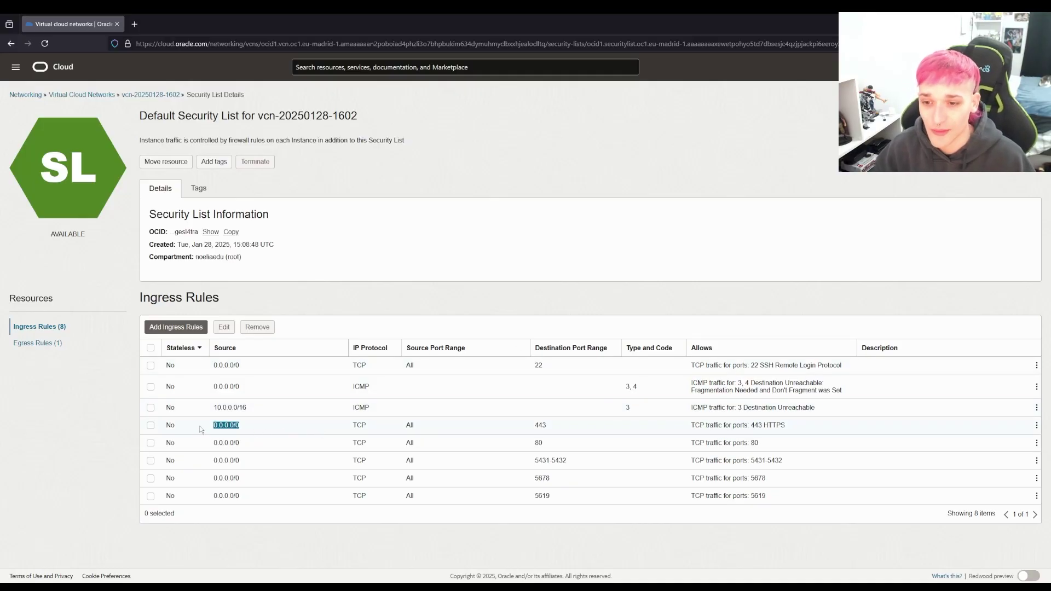
left_click(163, 329)
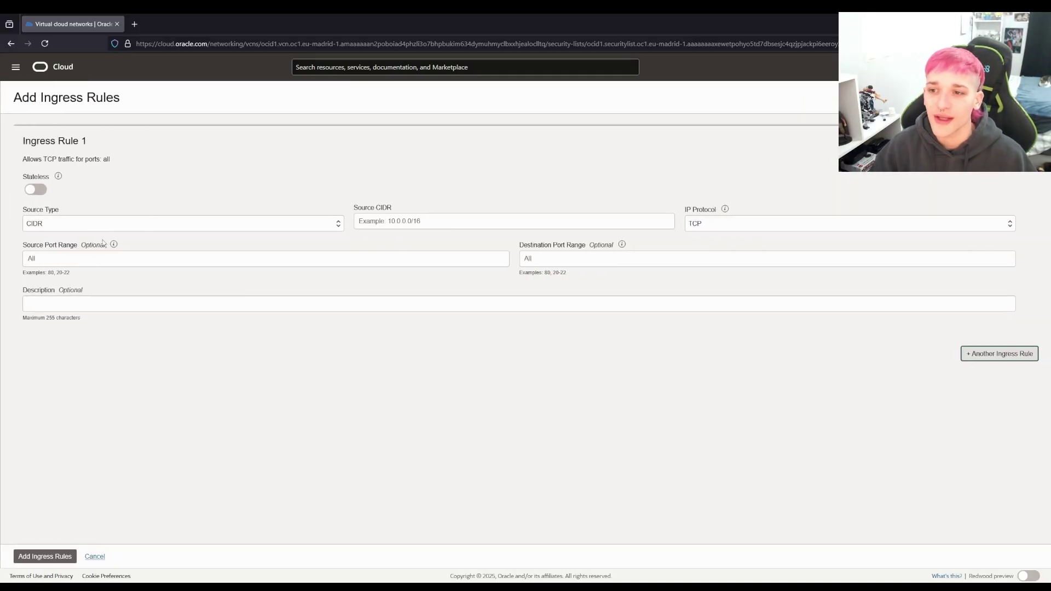
left_click(413, 222)
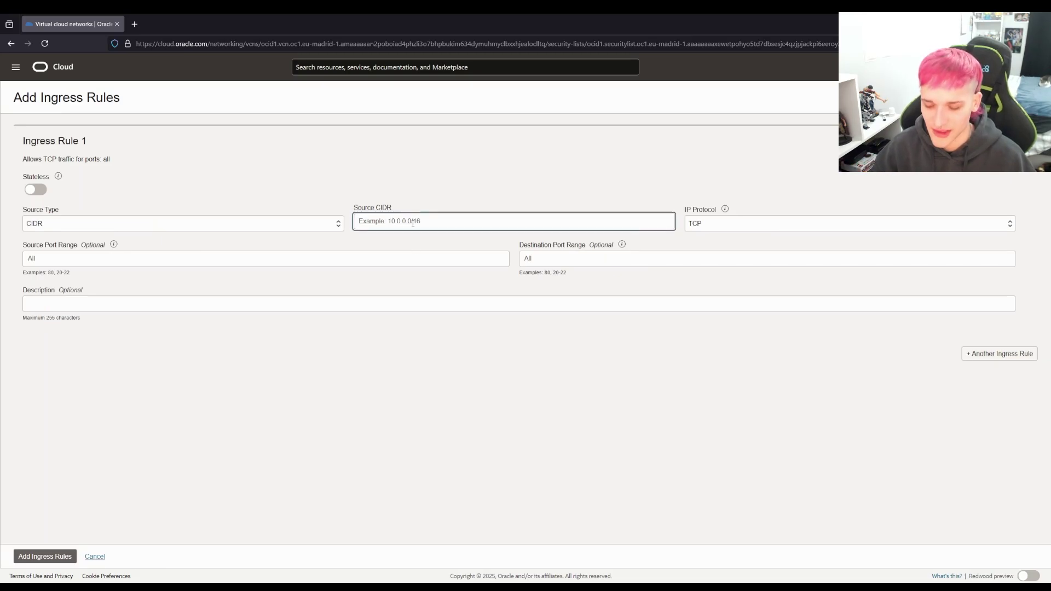
key("ctrl+v")
left_click_drag(374, 222, 286, 226)
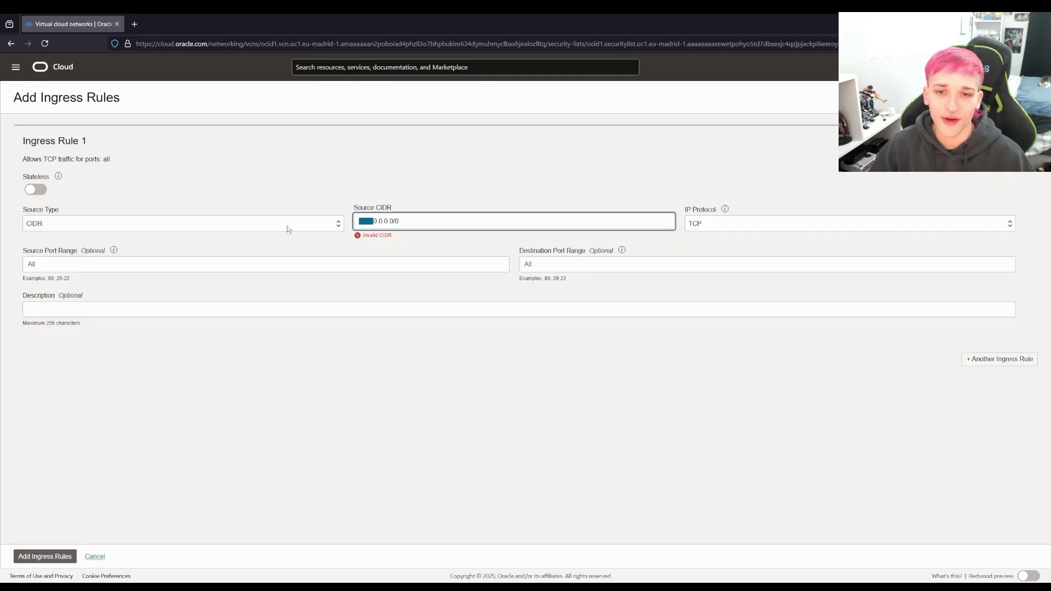
key("BackSpace")
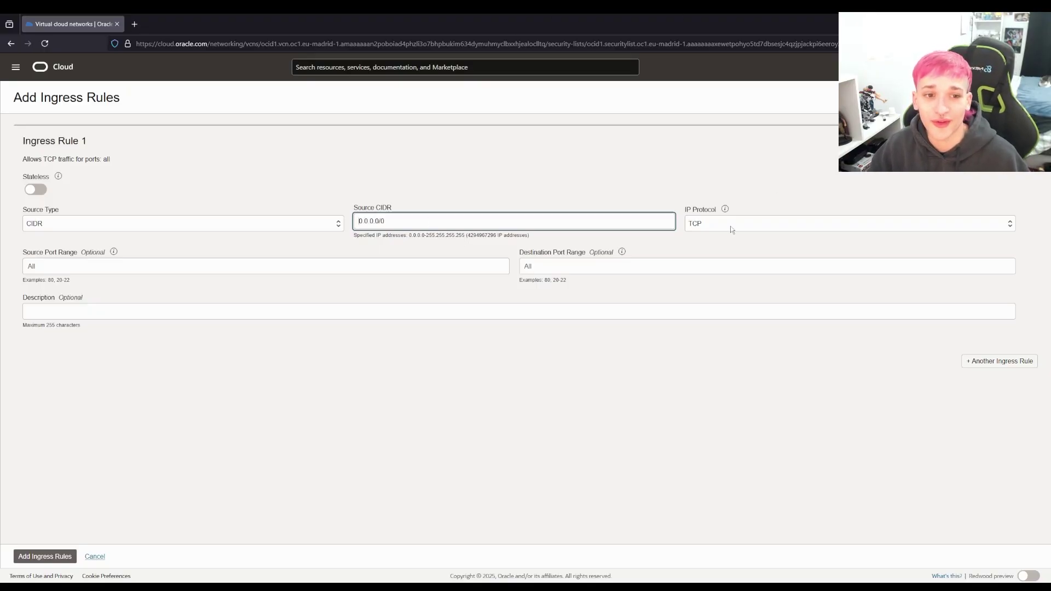
left_click(214, 270)
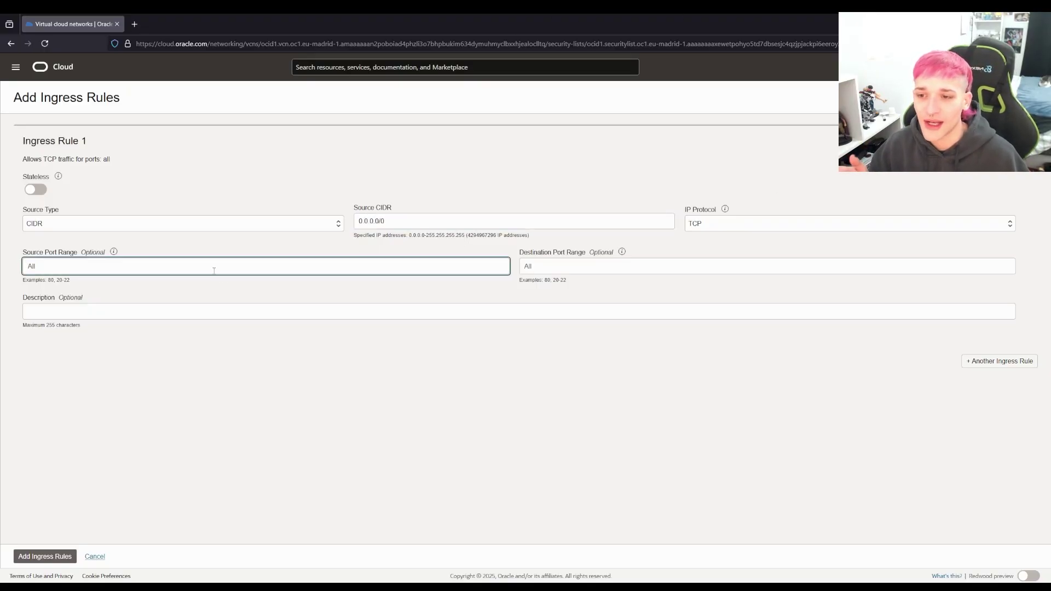
type("8")
key("BackSpace")
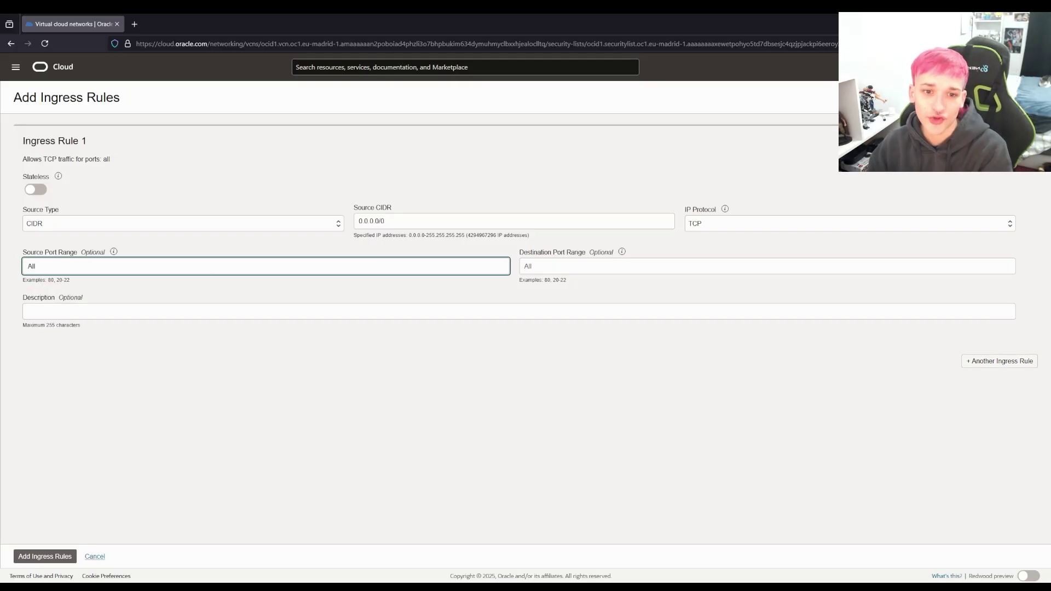
Try to add the ingress rule with the destination port range 80, 443.
left_click(624, 272)
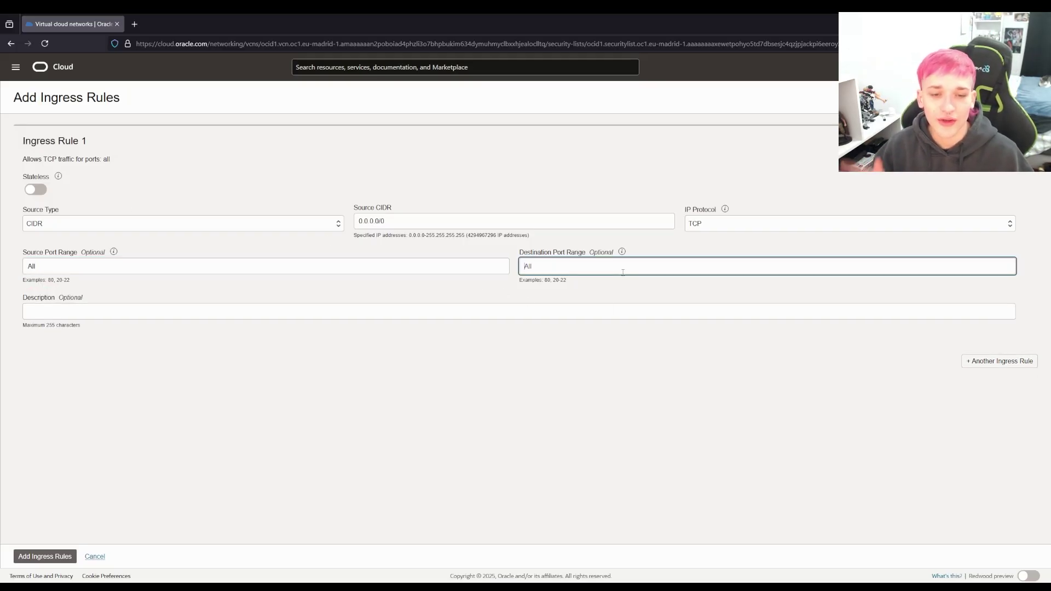
type("80,")
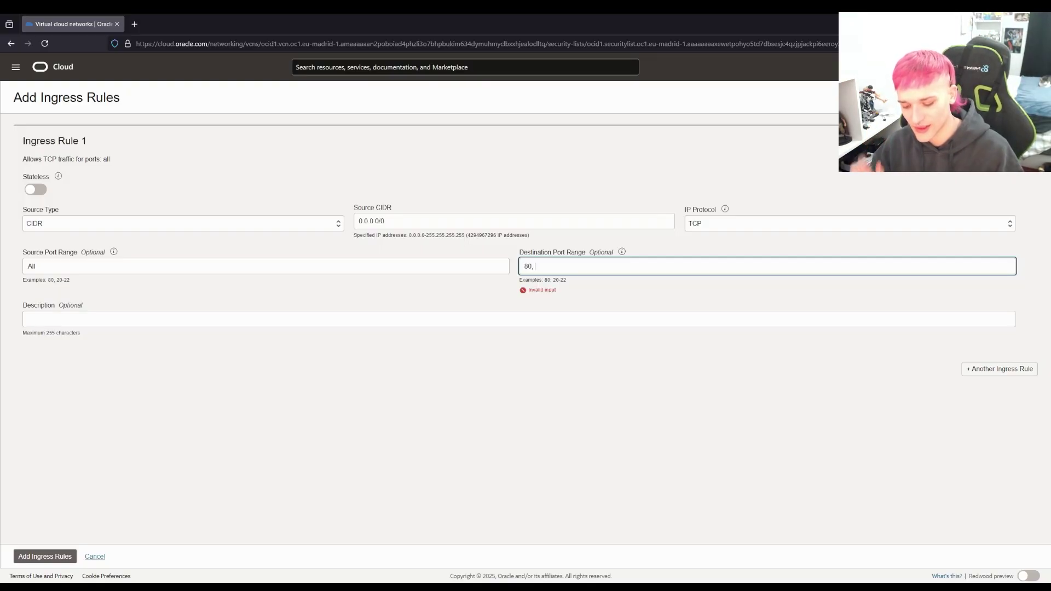
type(" 443")
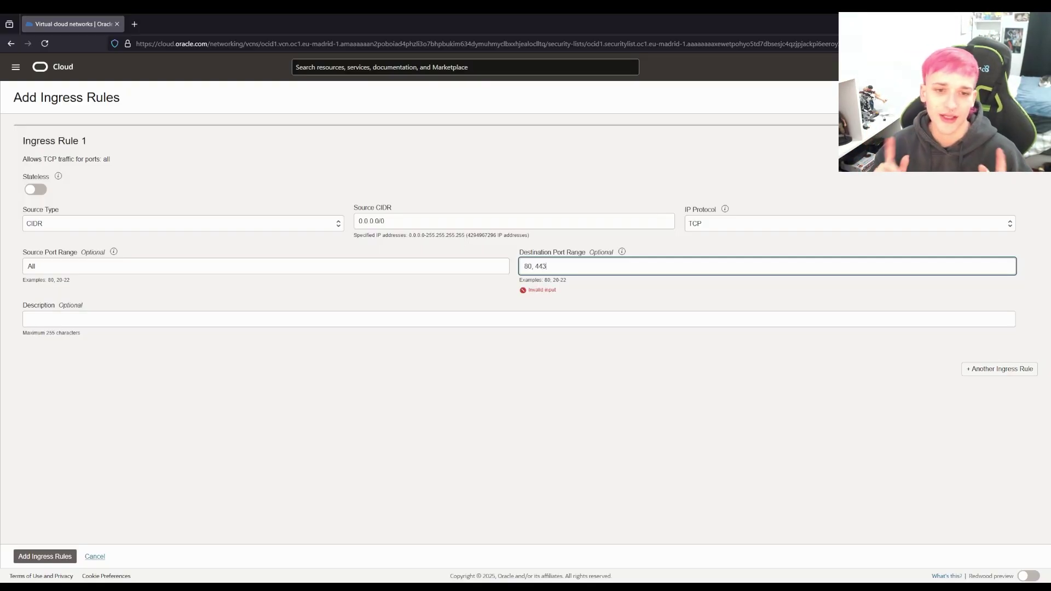
left_click_drag(528, 290, 557, 290)
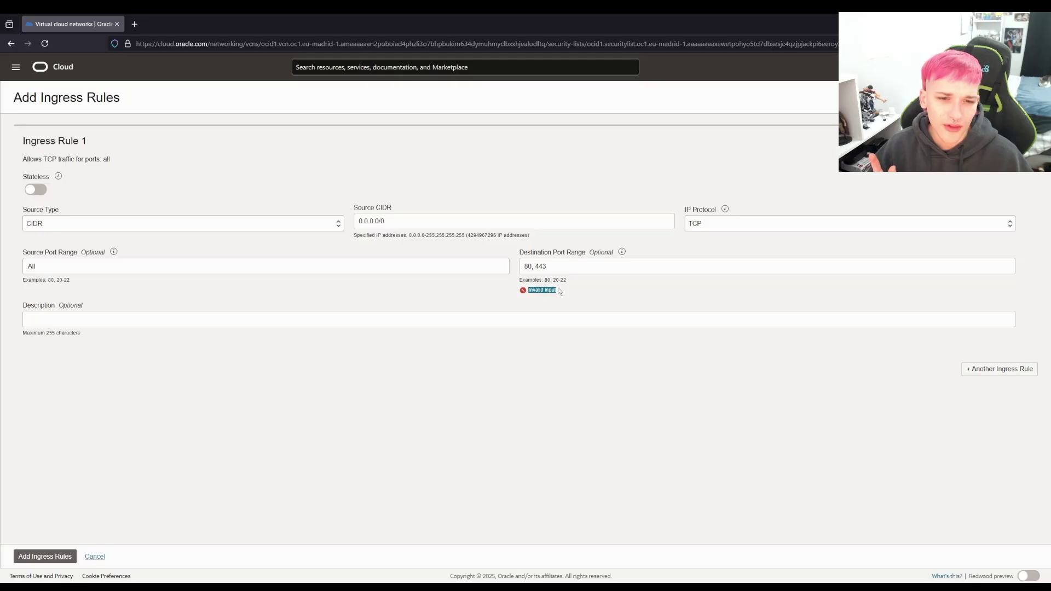
left_click(46, 556)
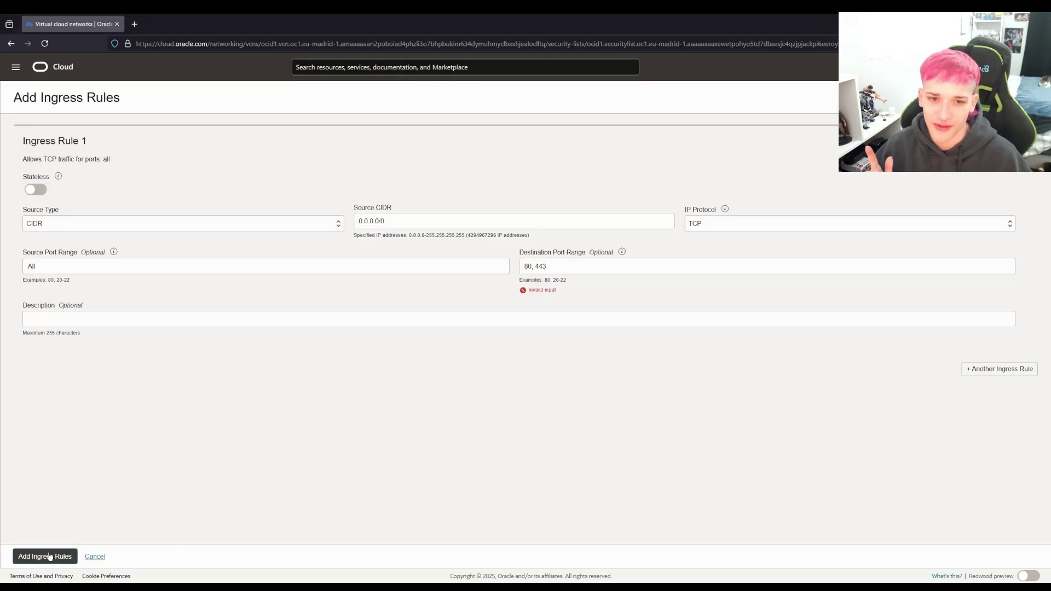
Set the destination port range to 443,80 without a space and add the ingress rules.
left_click_drag(532, 267, 553, 268)
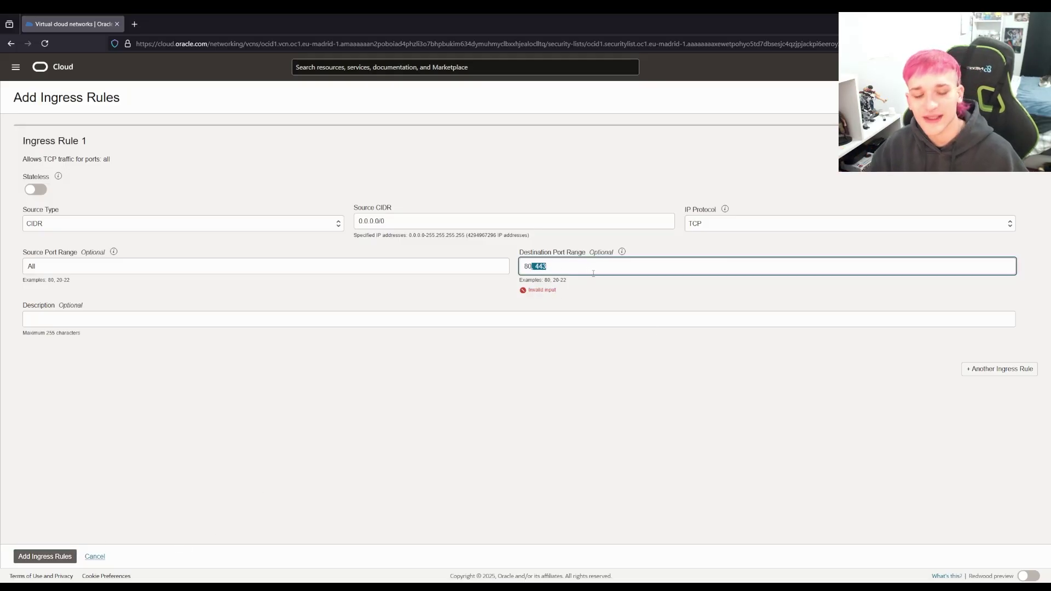
key("BackSpace")
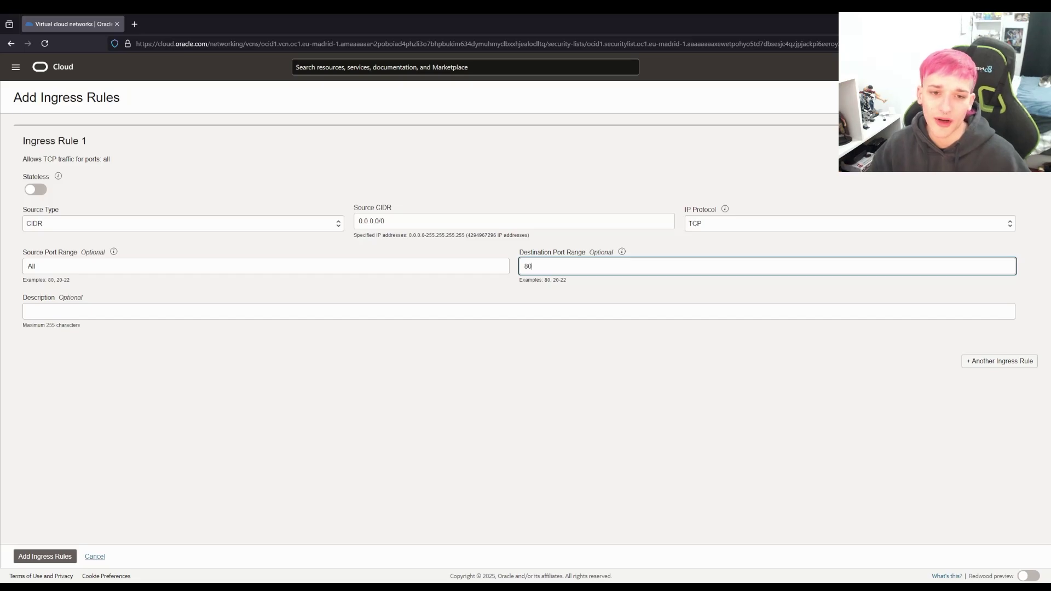
key("BackSpace")
key("BackSpace")
type("45")
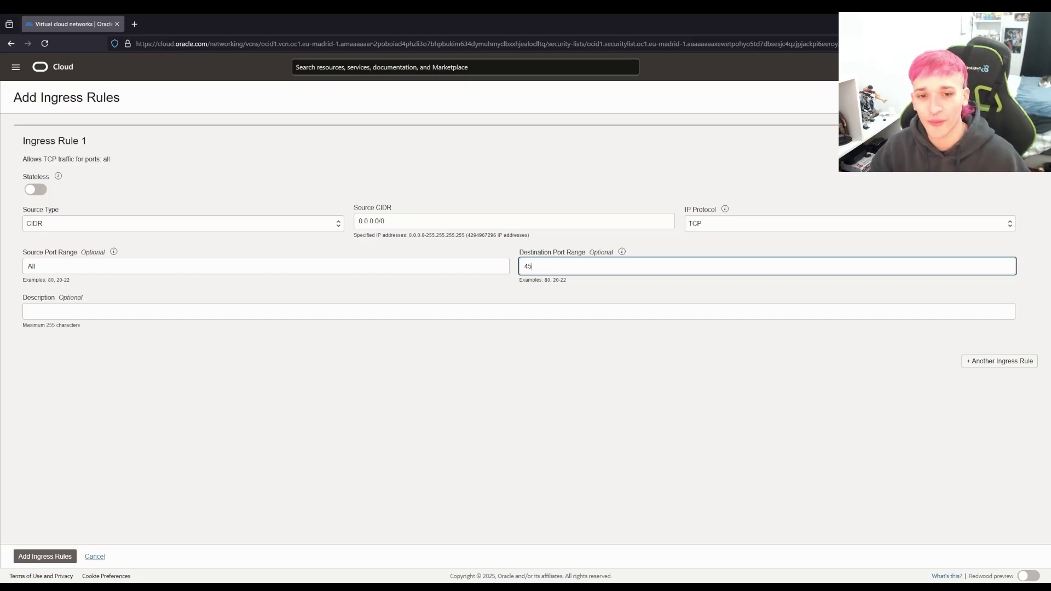
type("3")
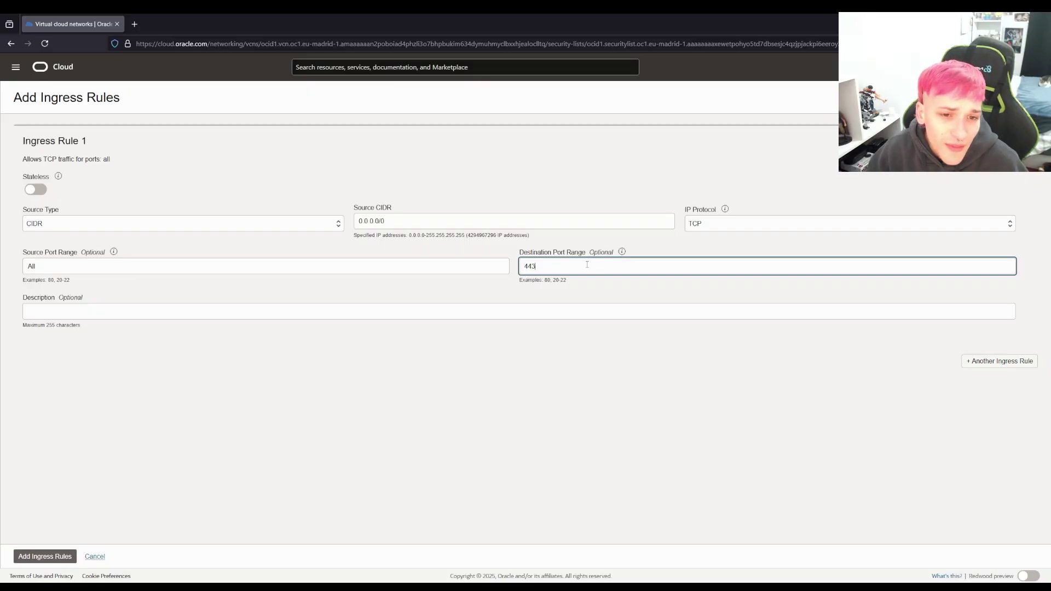
type(",")
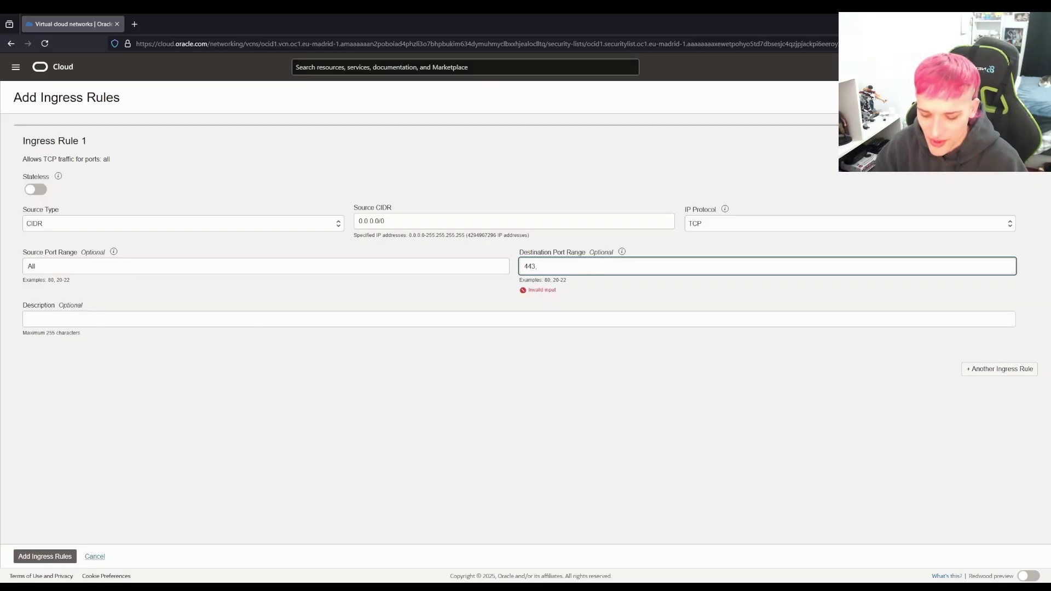
type("80")
triple_click(567, 278)
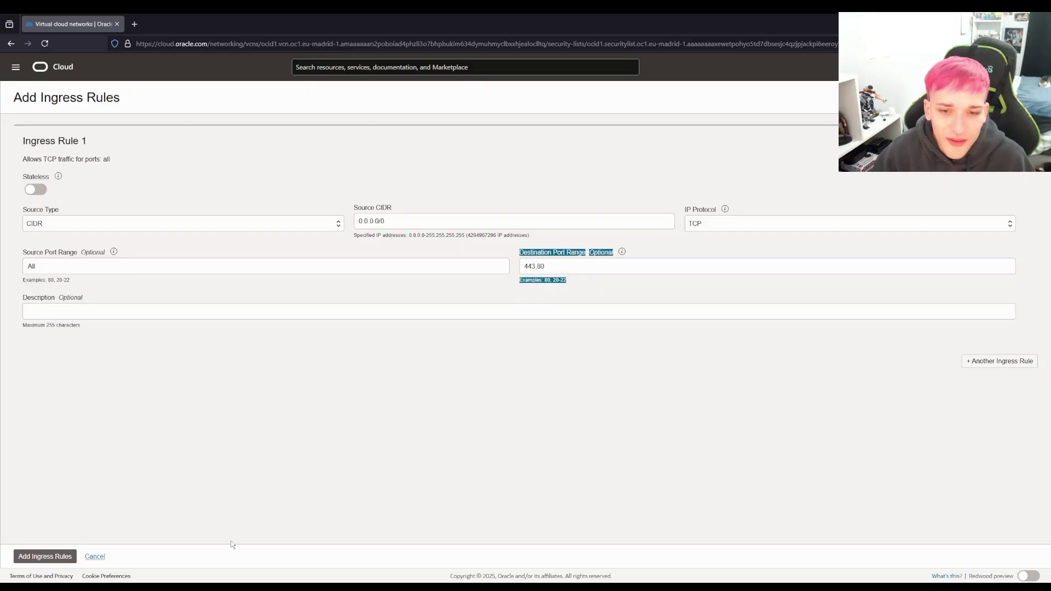
left_click(61, 562)
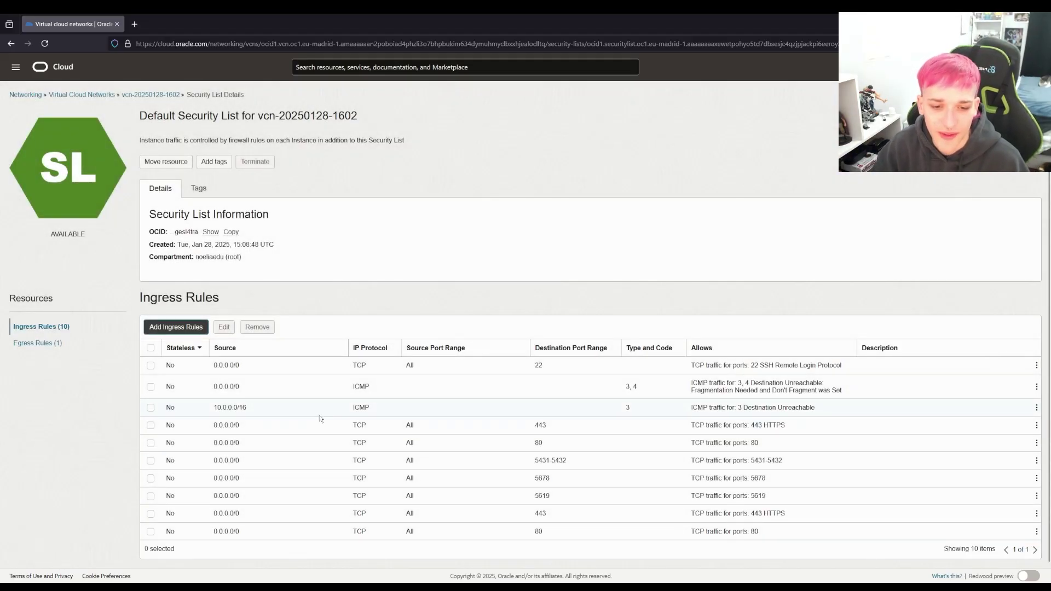
Remove the two newly added duplicate ingress rules for ports 443 and 80 from the security list.
left_click_drag(125, 528, 620, 518)
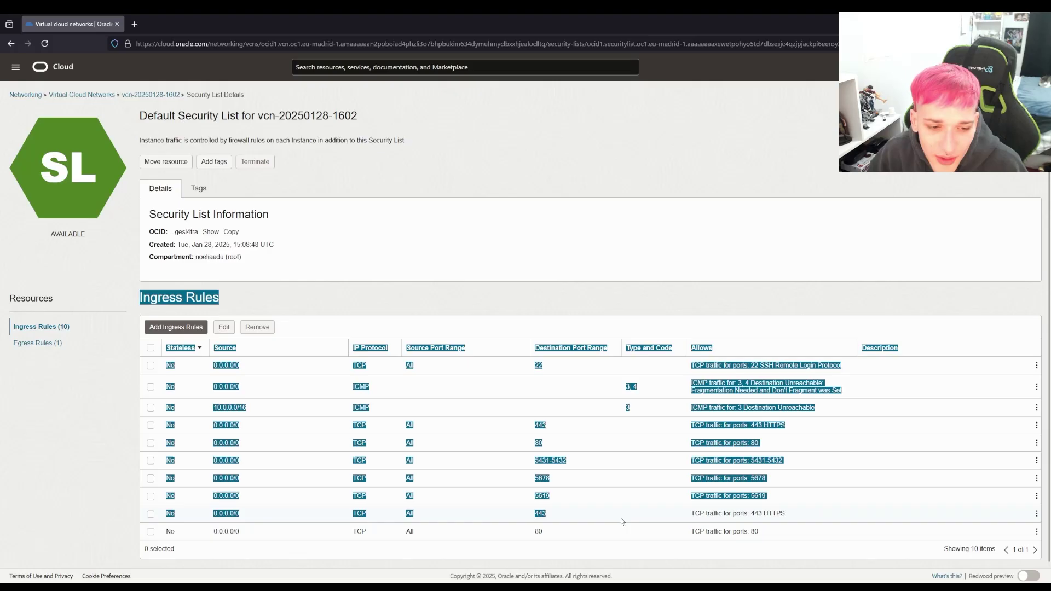
left_click_drag(782, 530, 534, 523)
left_click(524, 521)
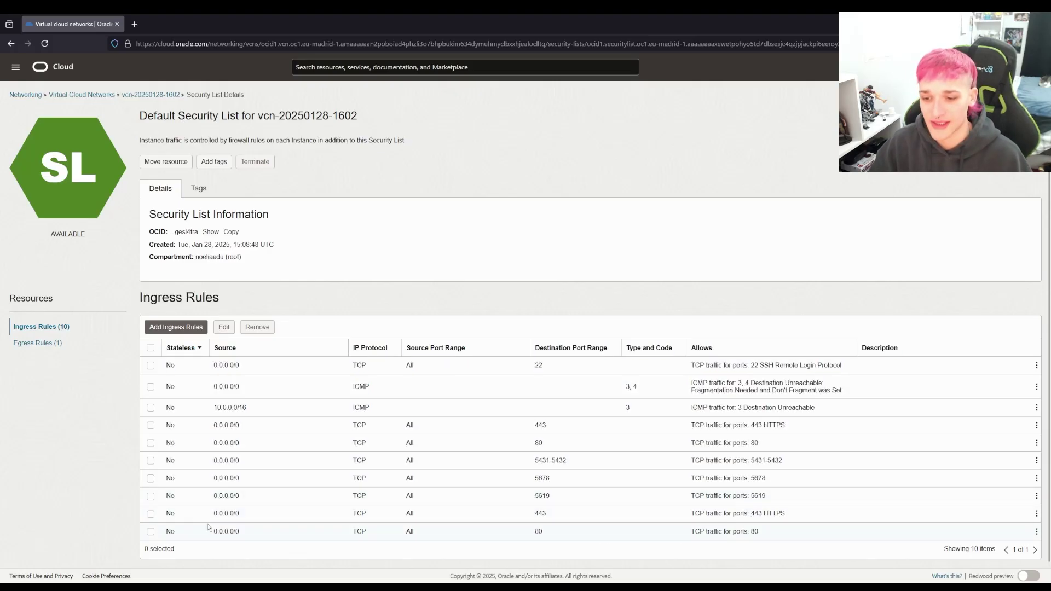
left_click(151, 514)
left_click(150, 531)
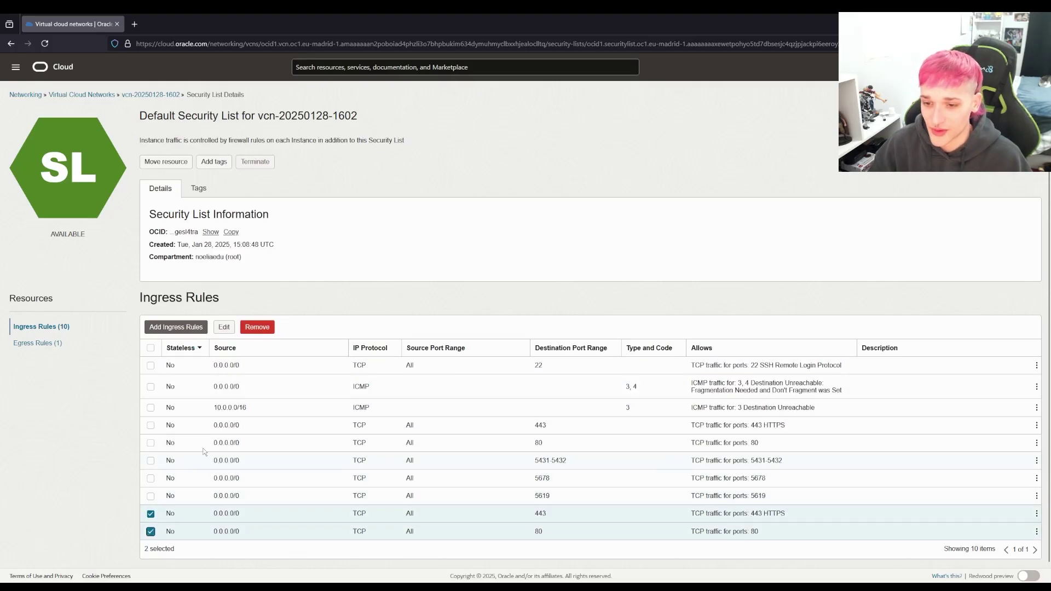
left_click(264, 327)
left_click(293, 232)
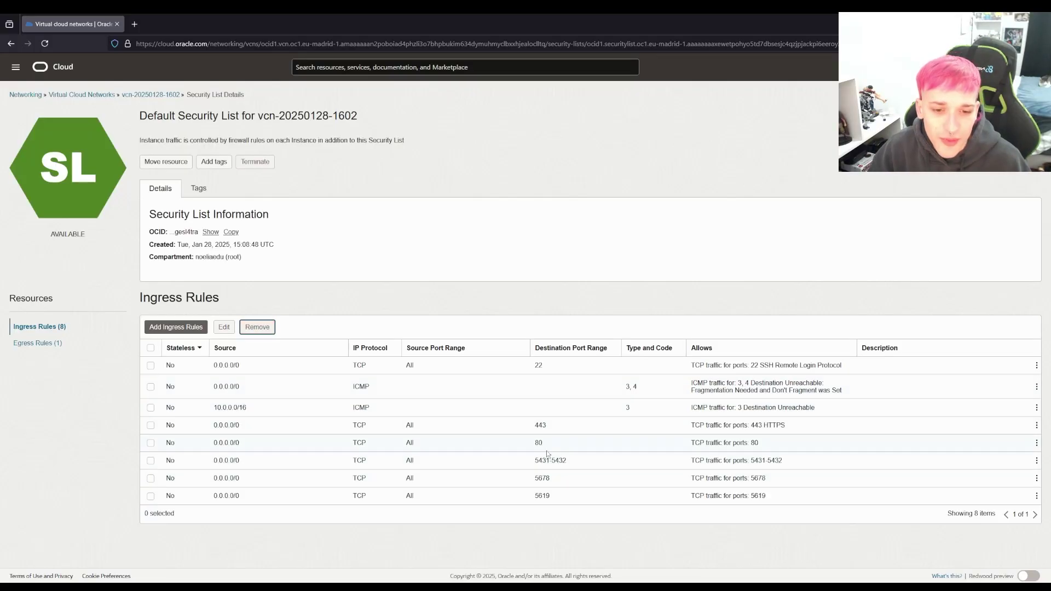
left_click_drag(546, 453, 502, 429)
left_click(550, 446)
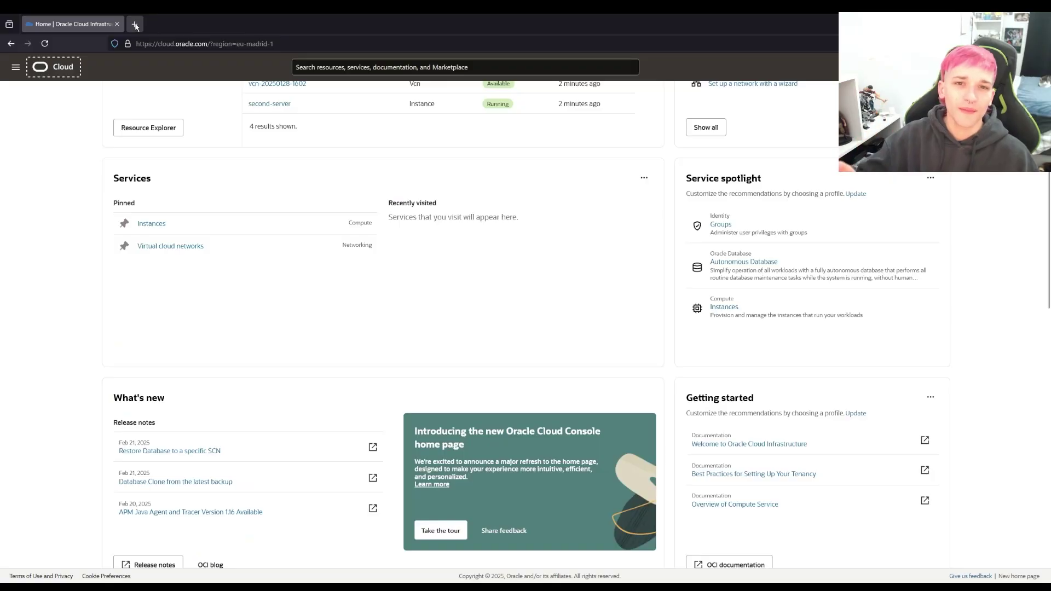
Load the server's address in a new browser tab and check the Caddy welcome page.
key("ctrl+t")
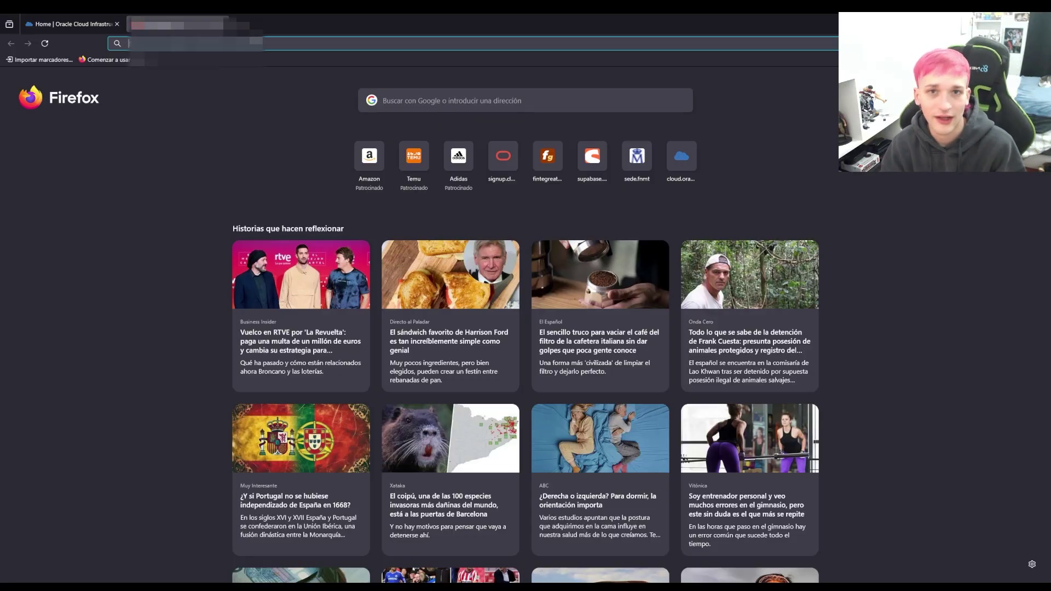
key("ctrl+v")
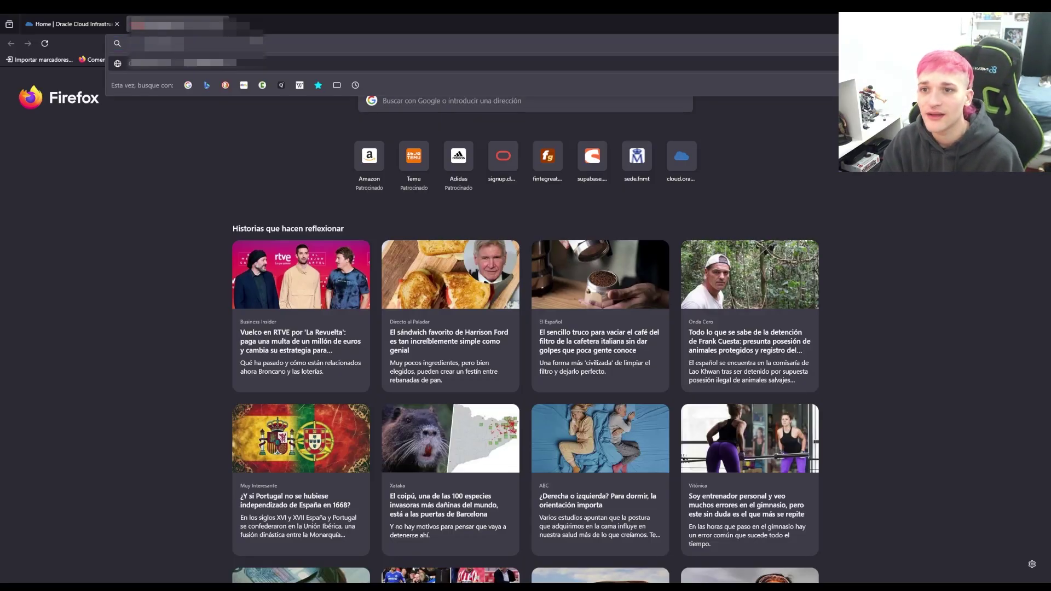
key("Return")
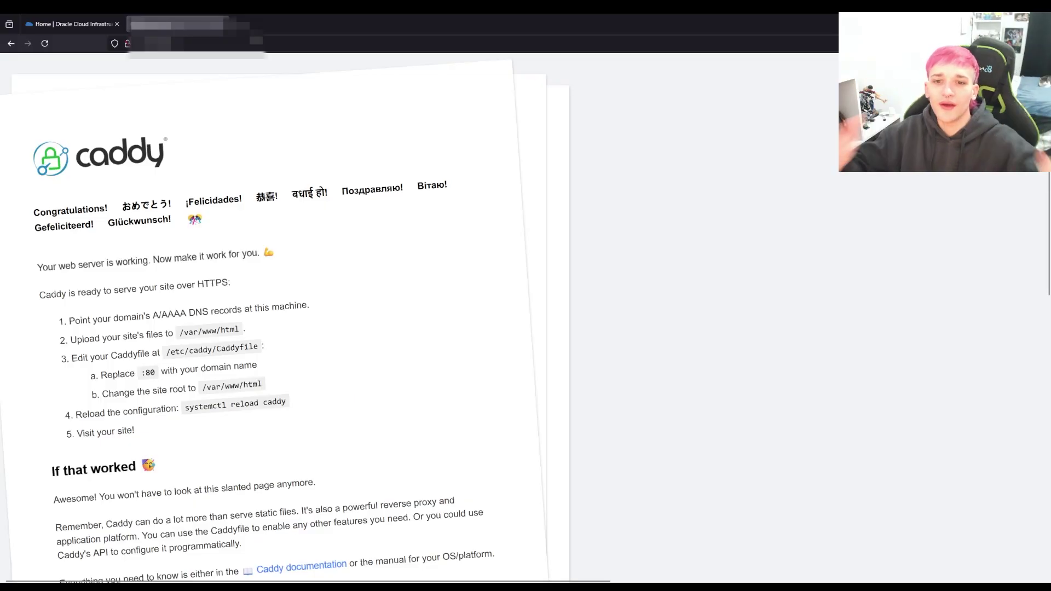
scroll(310, 282, "down", 7)
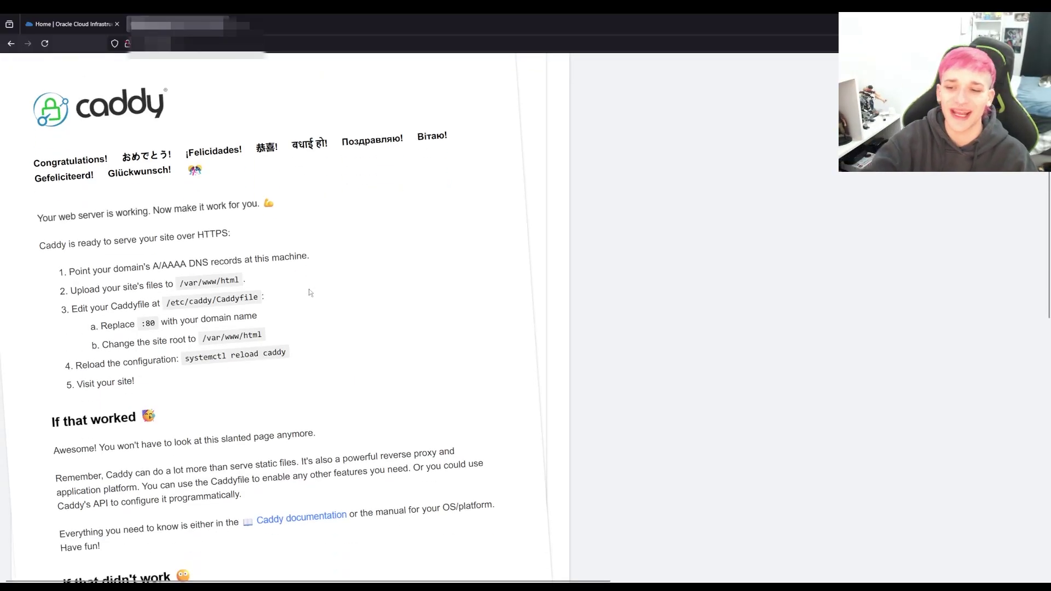
scroll(309, 306, "down", 4)
scroll(309, 302, "up", 11)
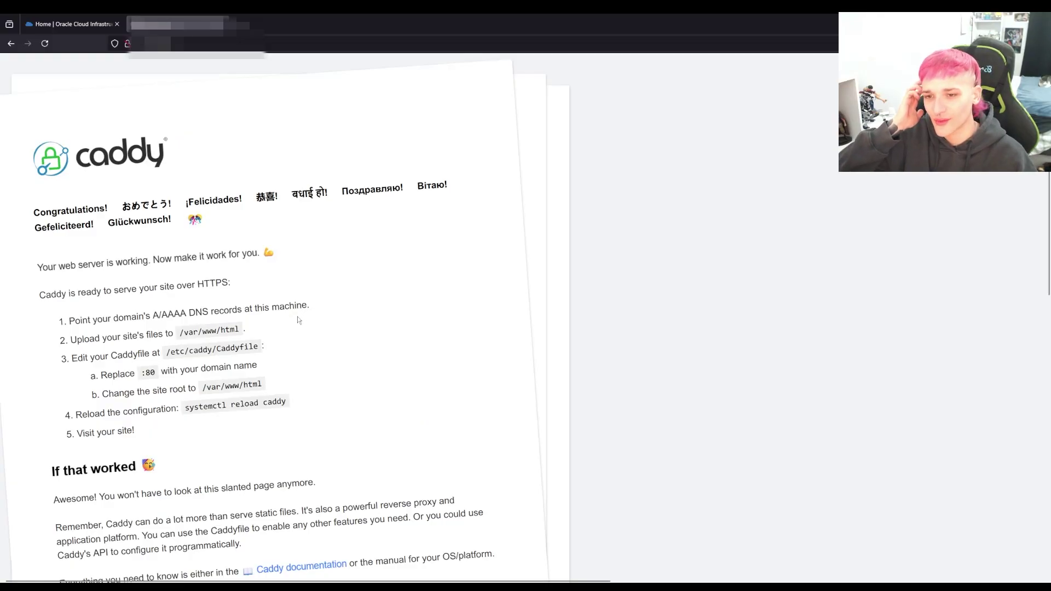
scroll(297, 317, "down", 2)
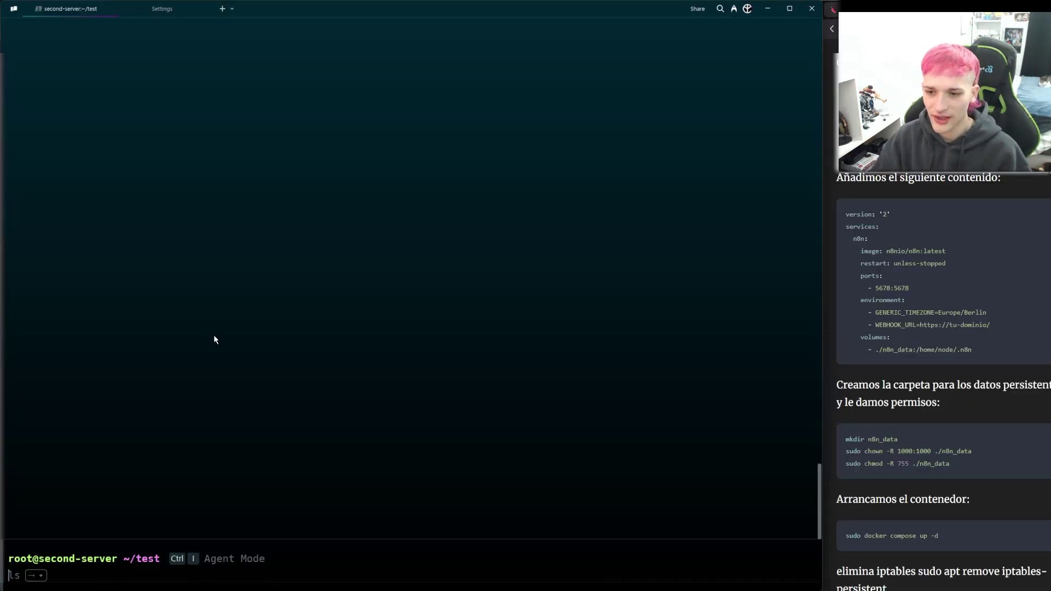
In the server terminal, create the directory n8n-tutorial inside ~/test and change into it.
type("mkdir ")
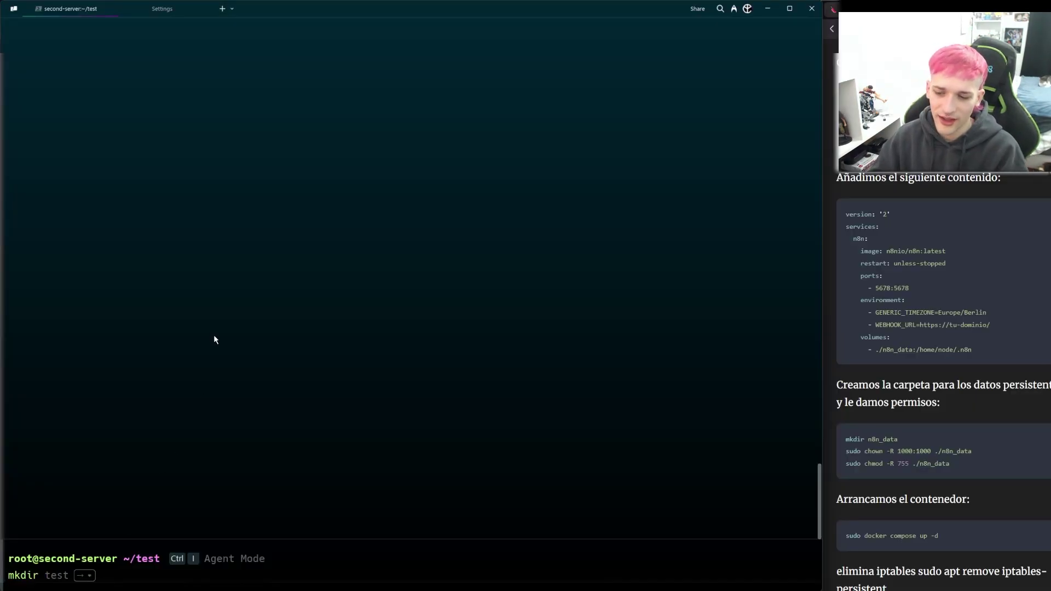
type("n8n")
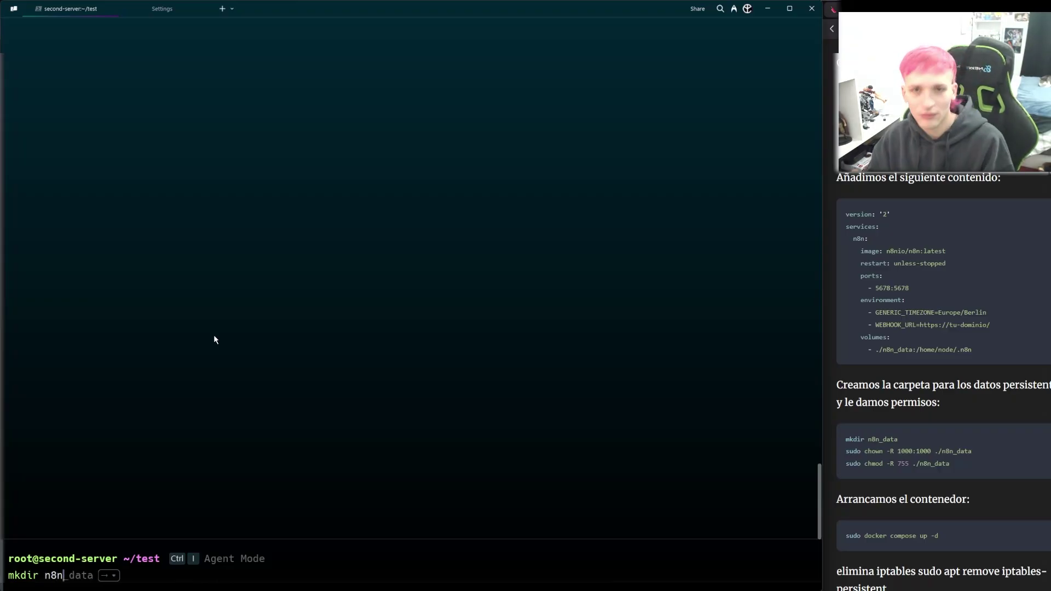
type("-tu")
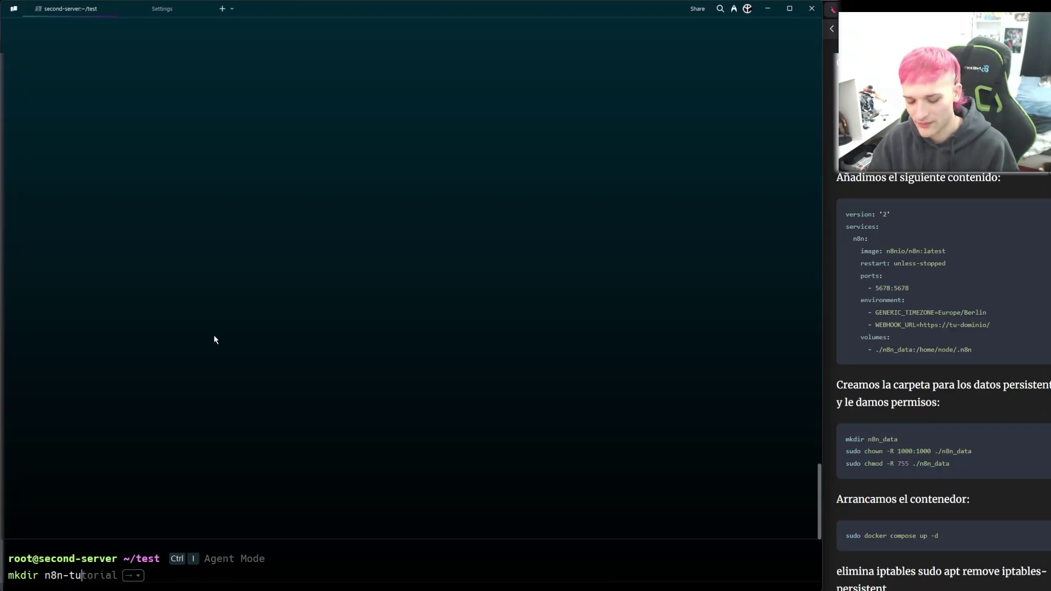
key("Right")
key("Return")
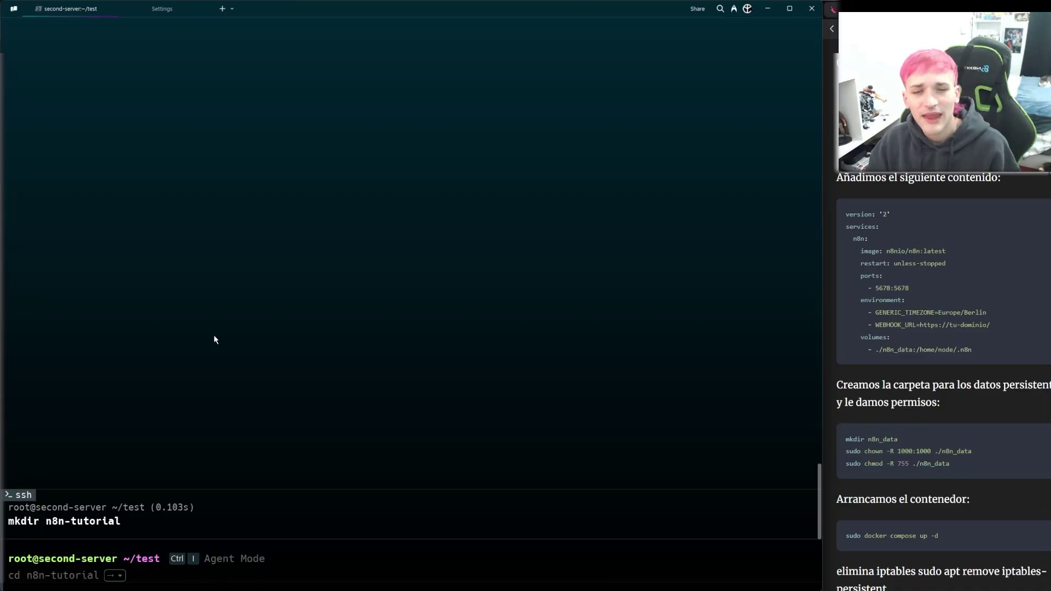
key("Right")
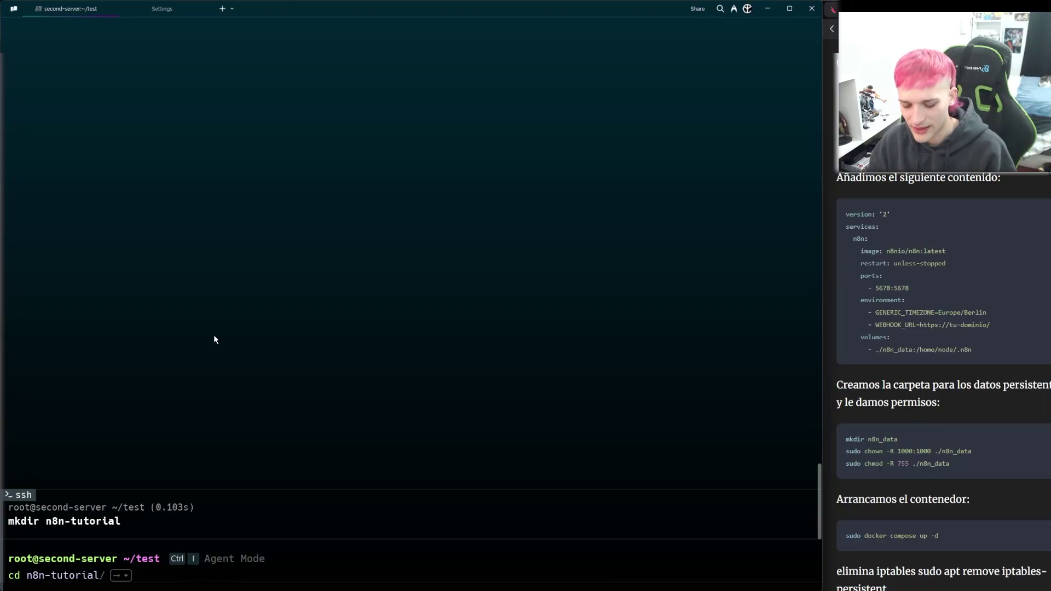
key("Return")
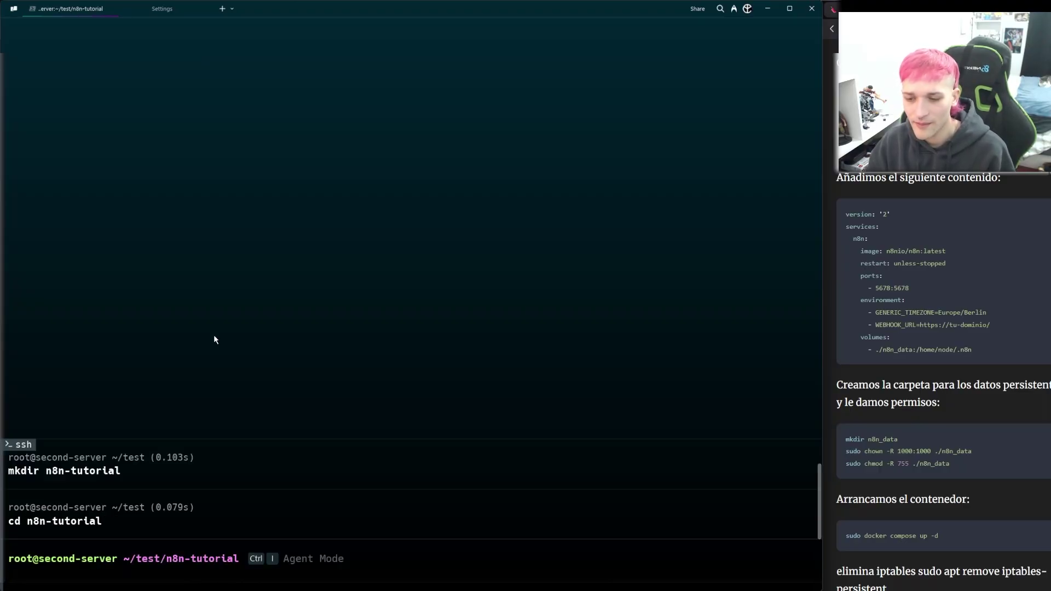
Open docker-compose.yml in nano and locate the guide's content for that file.
type("nano")
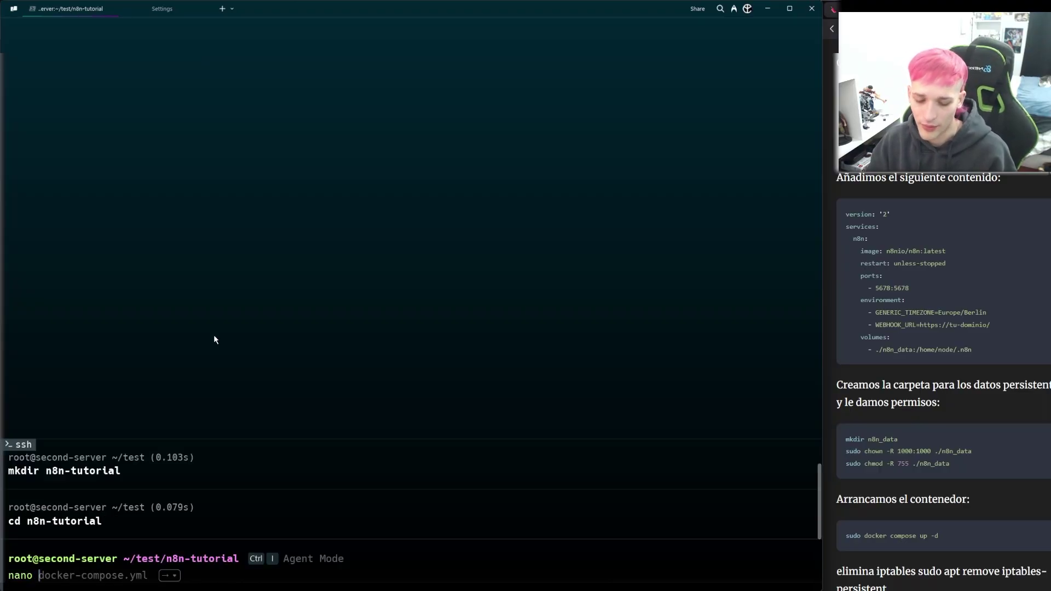
key("Right")
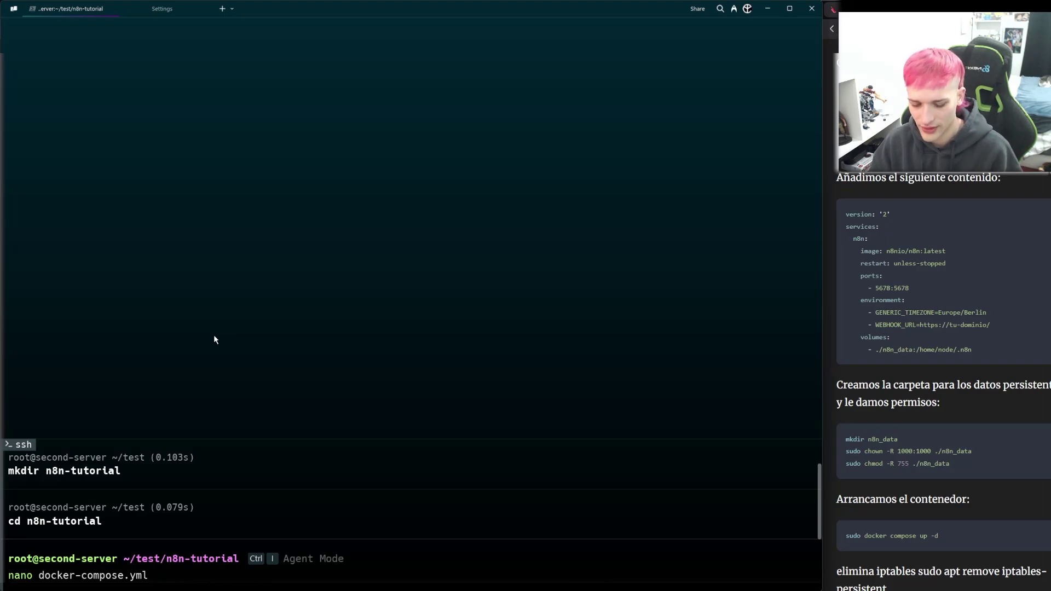
key("Return")
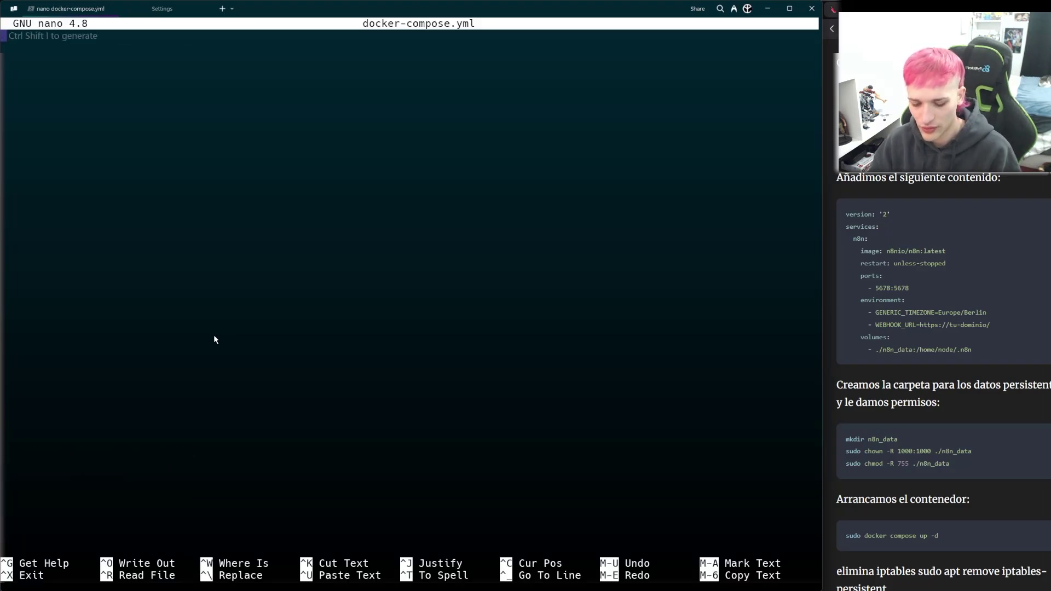
scroll(914, 350, "up", 1)
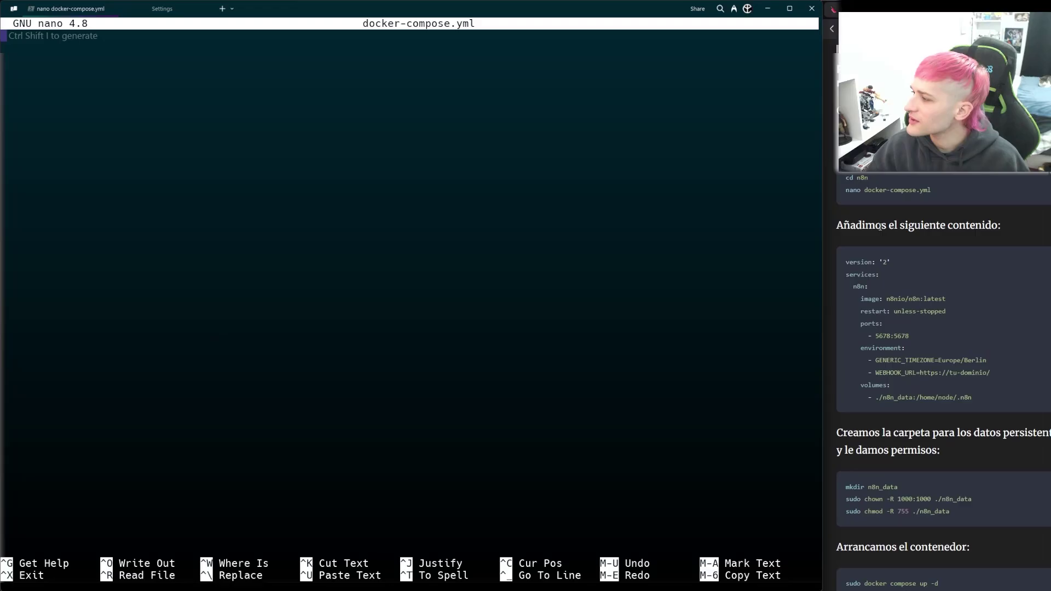